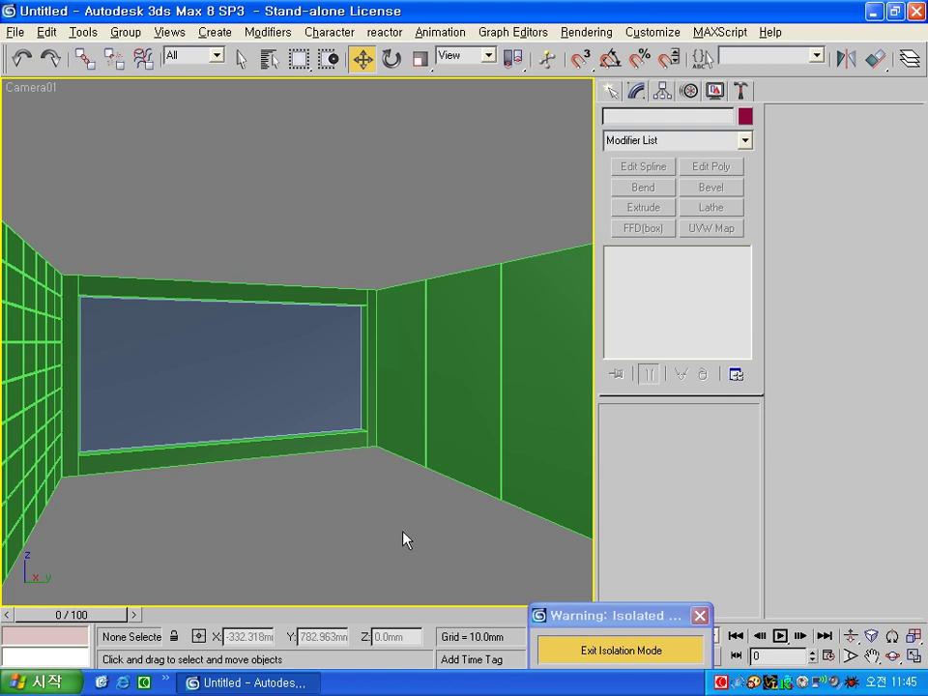
# Switch to four viewports, turn the Top view into a Bottom view, and exit isolation mode
pyautogui.hotkey('alt', 'w')
pyautogui.click(160, 230)
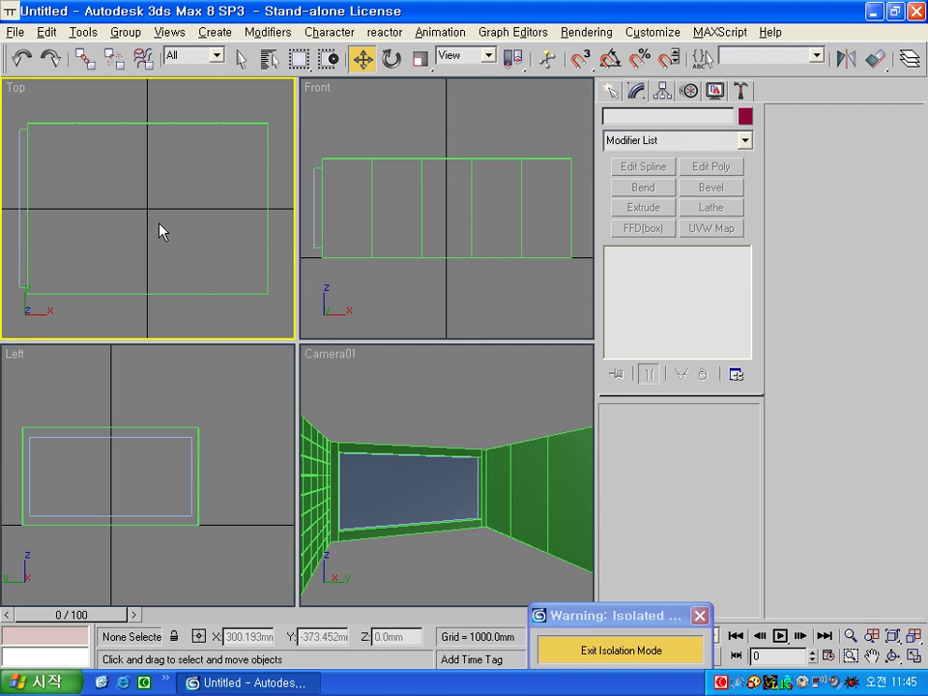
pyautogui.press('b')
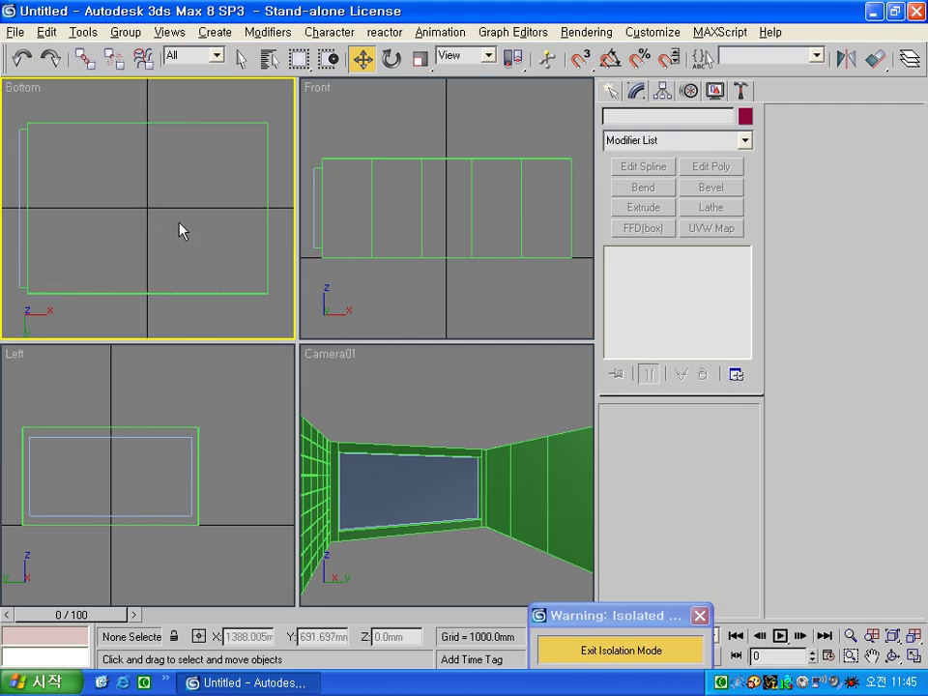
pyautogui.click(634, 655)
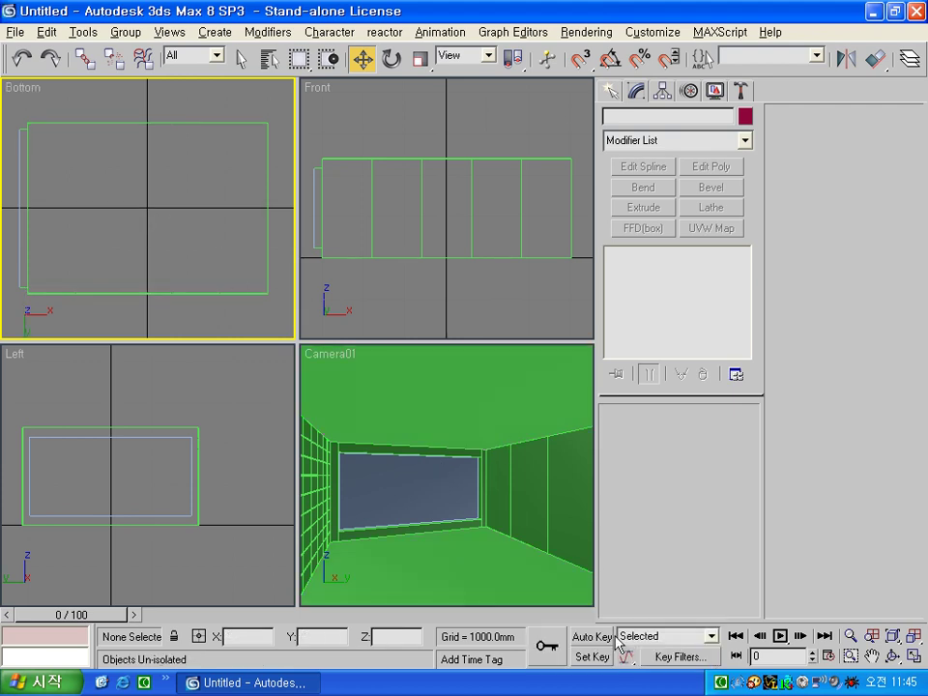
# Detach the room box's ceiling polygon as a new object named '천장'
pyautogui.click(455, 386)
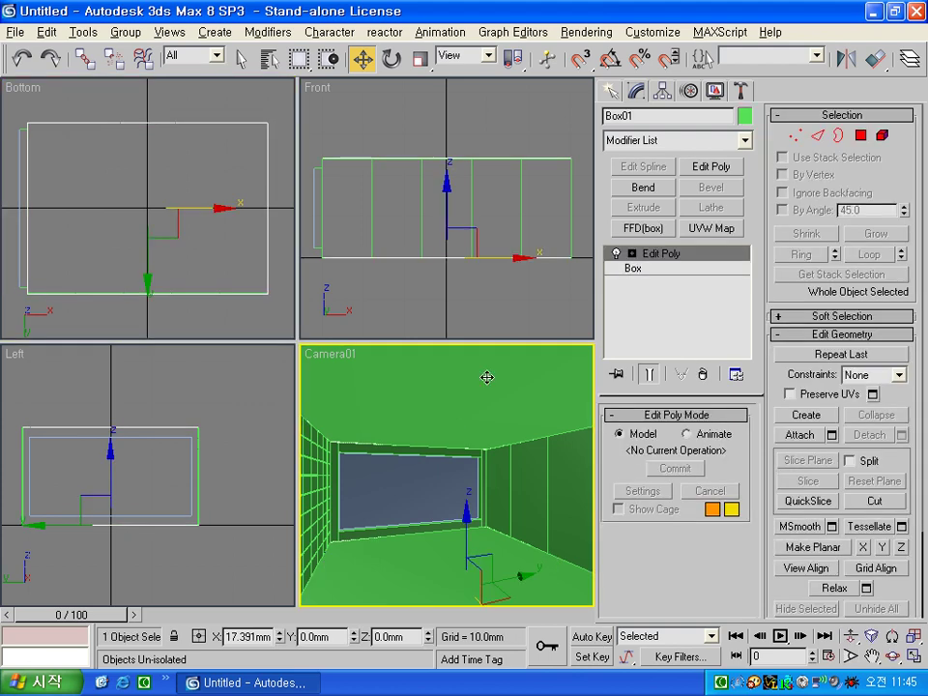
pyautogui.click(861, 135)
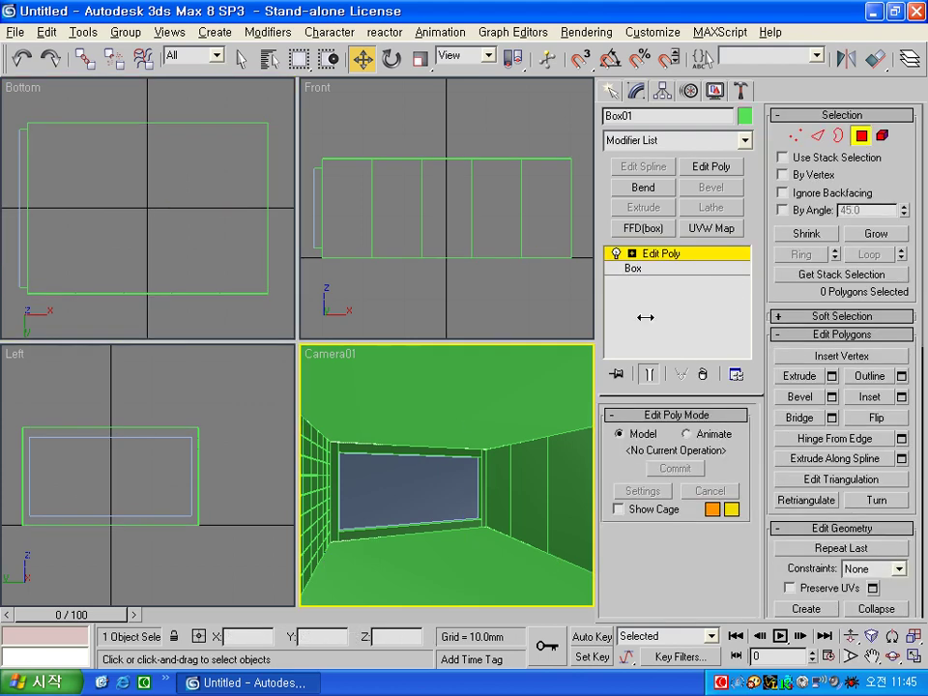
pyautogui.click(495, 404)
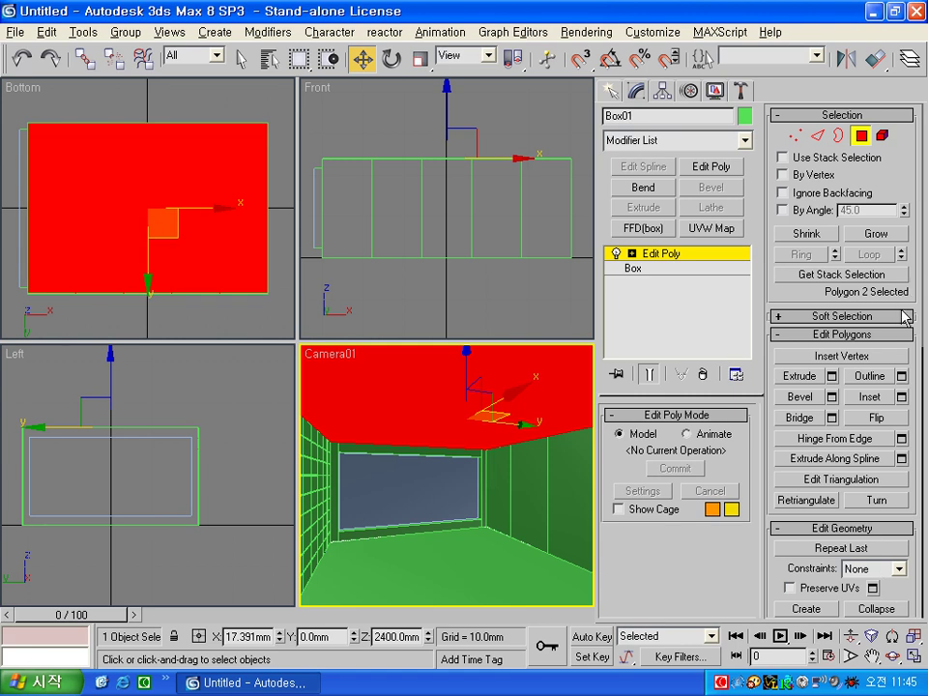
pyautogui.scroll(-5, 907, 483)
pyautogui.scroll(-1, 899, 464)
pyautogui.click(873, 426)
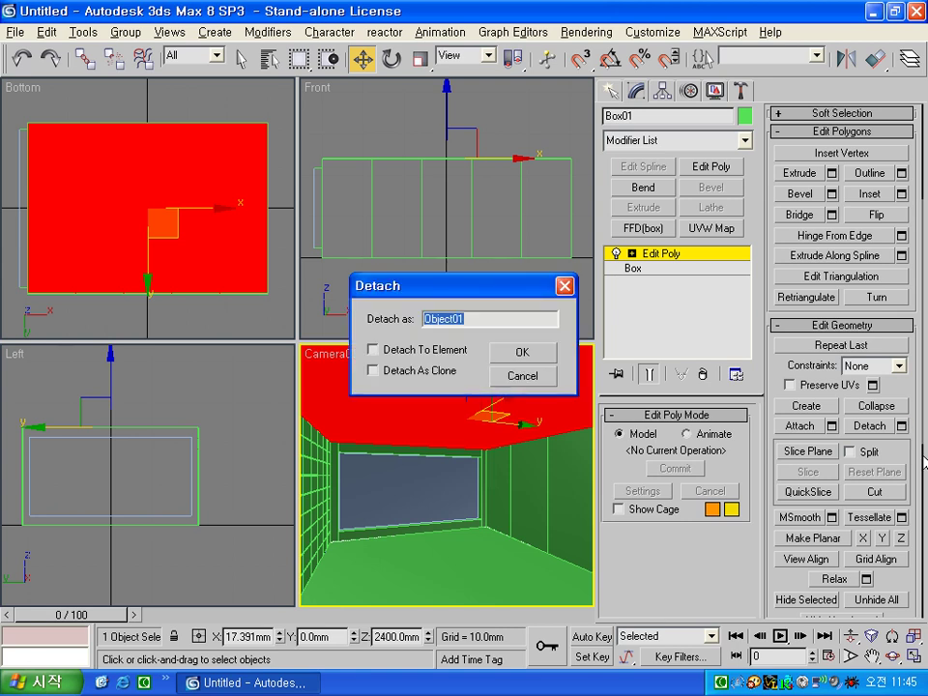
pyautogui.write('천장')
pyautogui.press('Return')
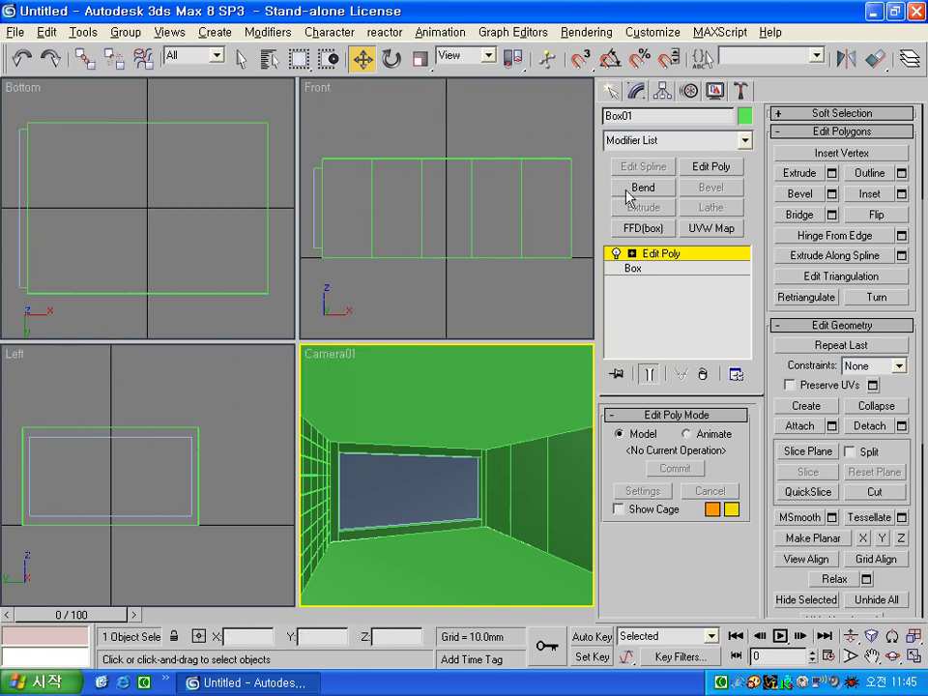
pyautogui.click(673, 257)
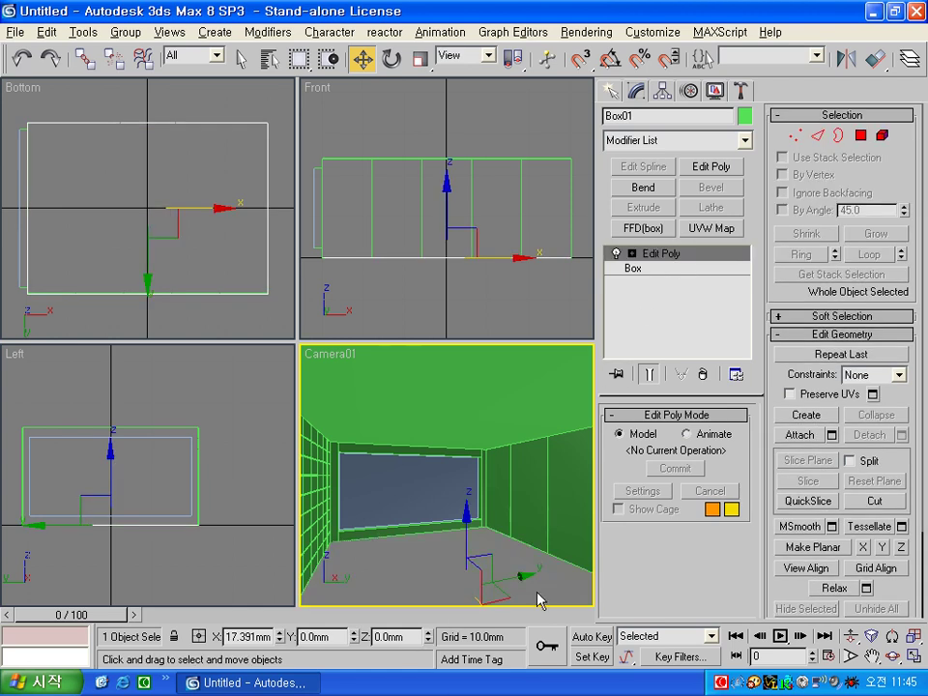
# Rename Box01 to '바닥' and select the ceiling object 천장 from Select by Name
pyautogui.click(651, 115)
pyautogui.write('바닥닥')
pyautogui.click(269, 59)
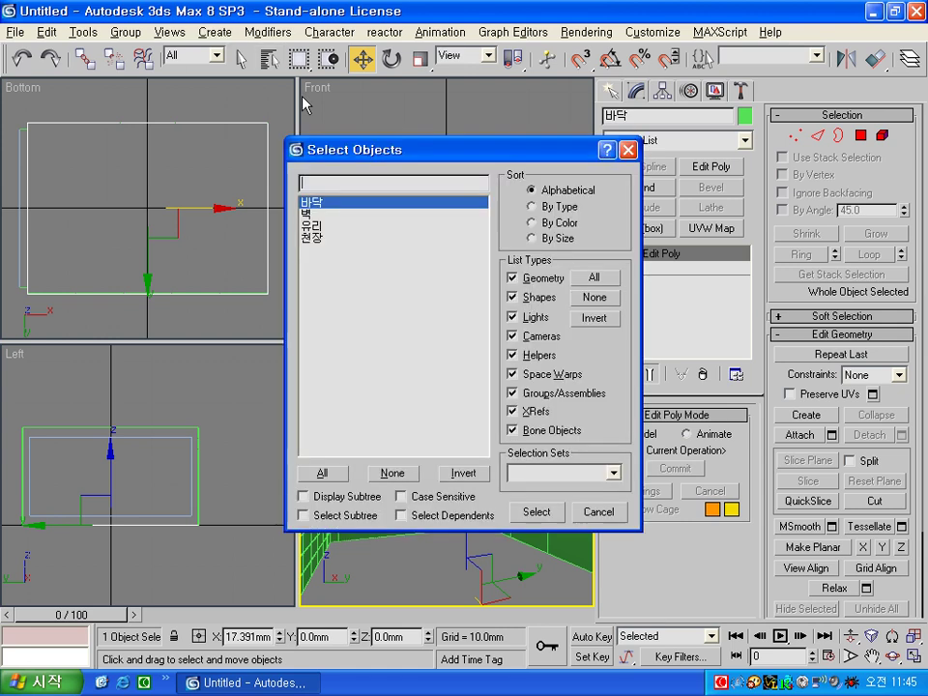
pyautogui.click(323, 236)
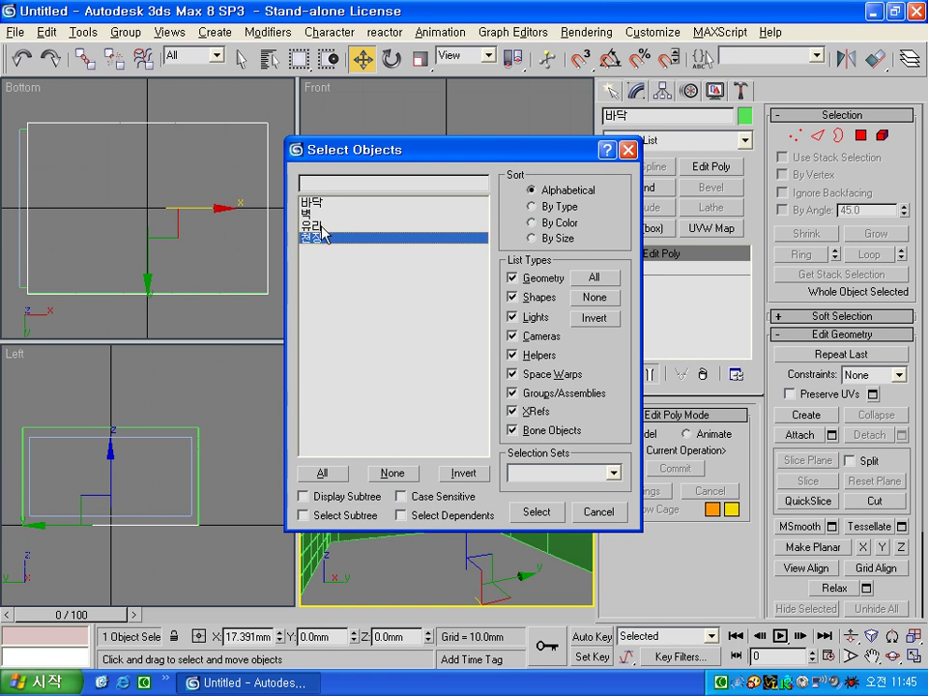
pyautogui.doubleClick(323, 237)
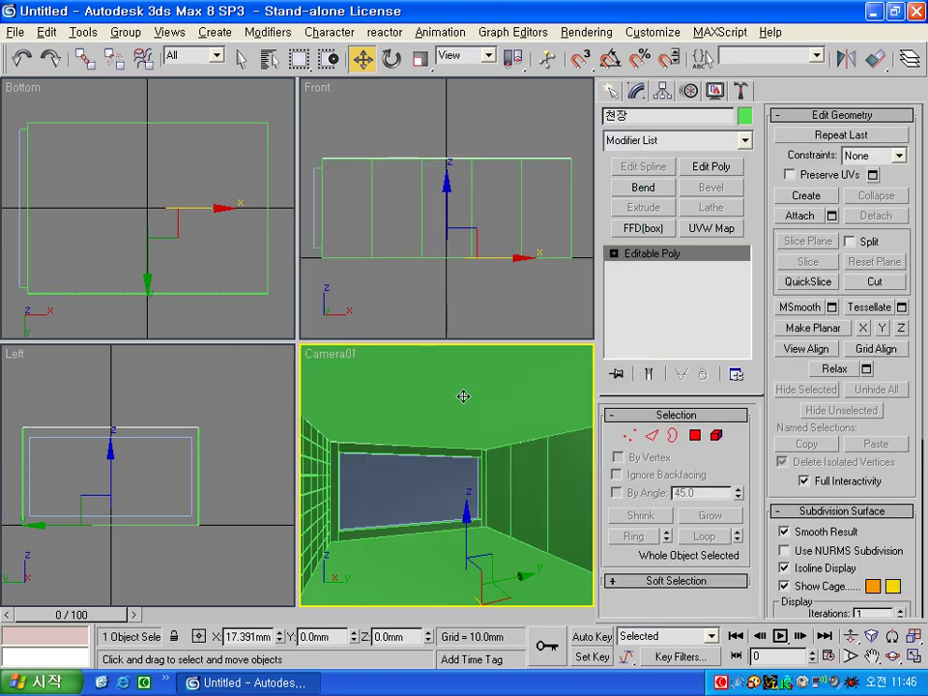
# Give the ceiling 천장 a light blue object colour and isolate it with Alt+Q
pyautogui.click(743, 116)
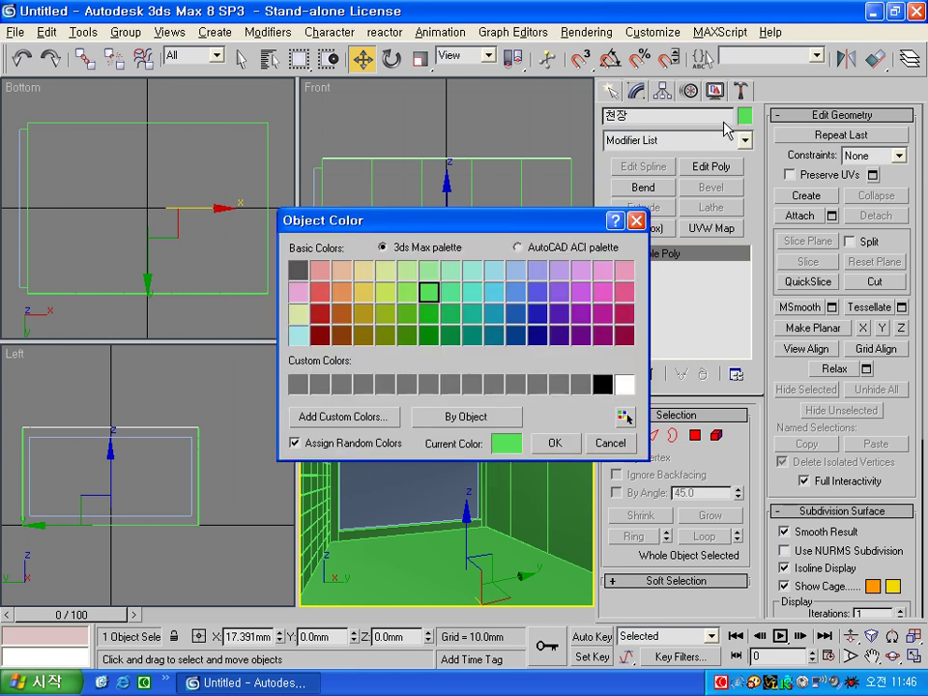
pyautogui.click(515, 269)
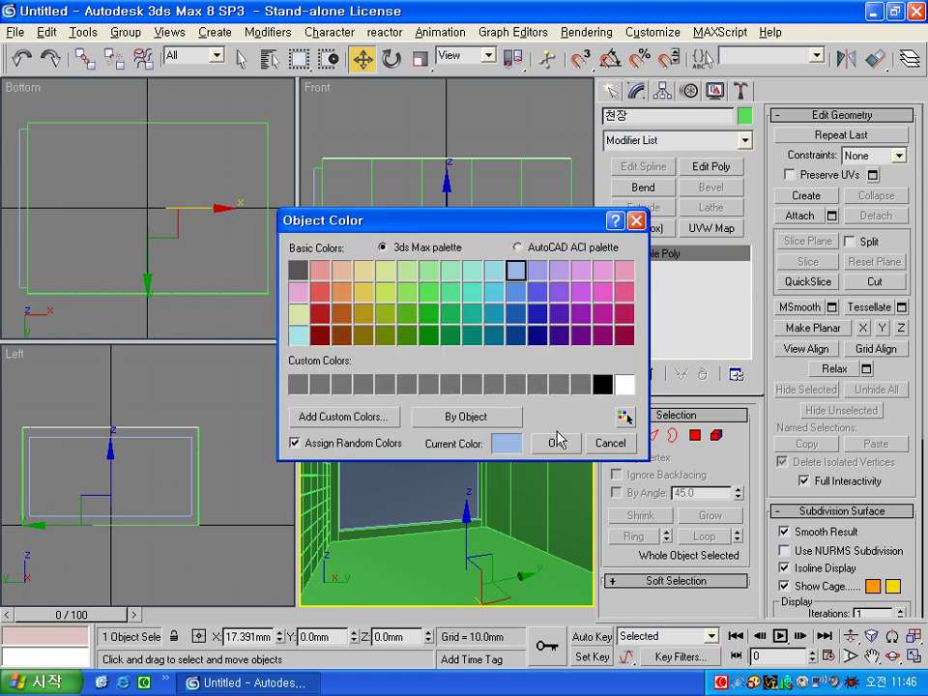
pyautogui.click(559, 441)
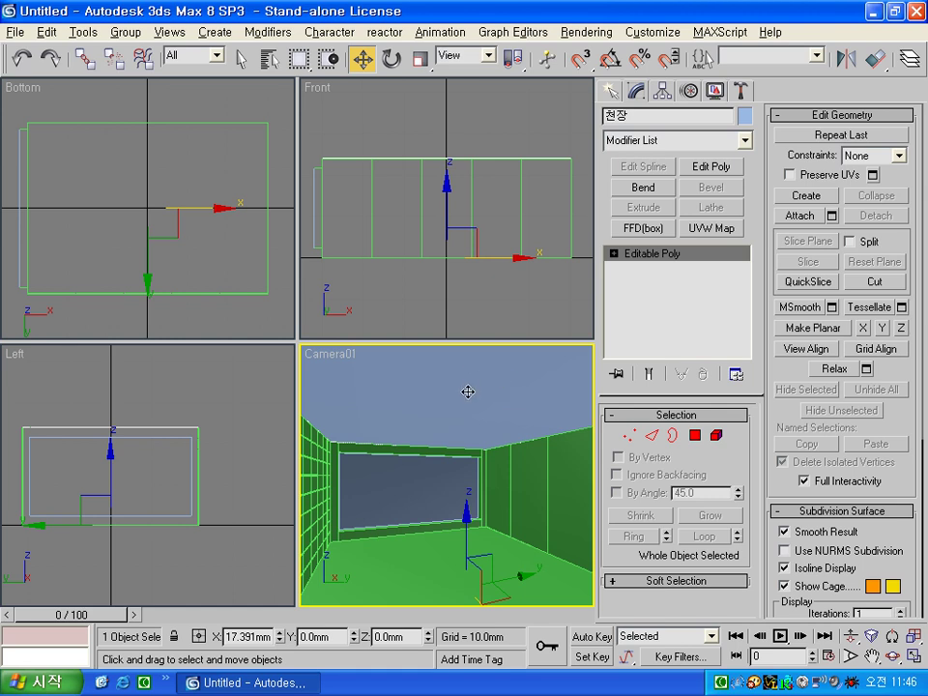
pyautogui.hotkey('alt', 'q')
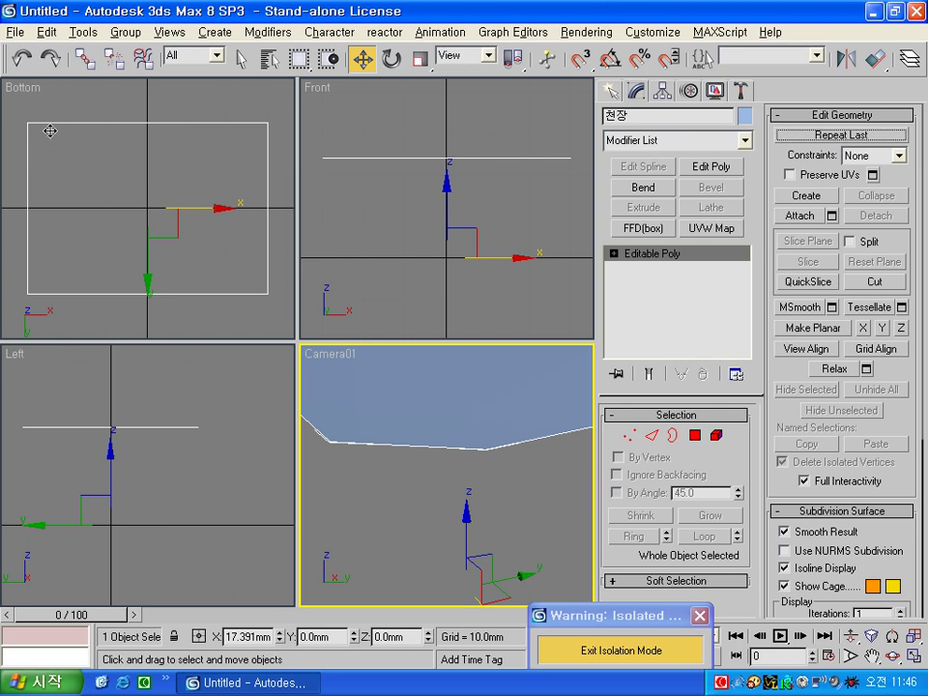
# Connect the ceiling's two long edges with 1 segment at slide 90 in Bottom view
pyautogui.click(653, 435)
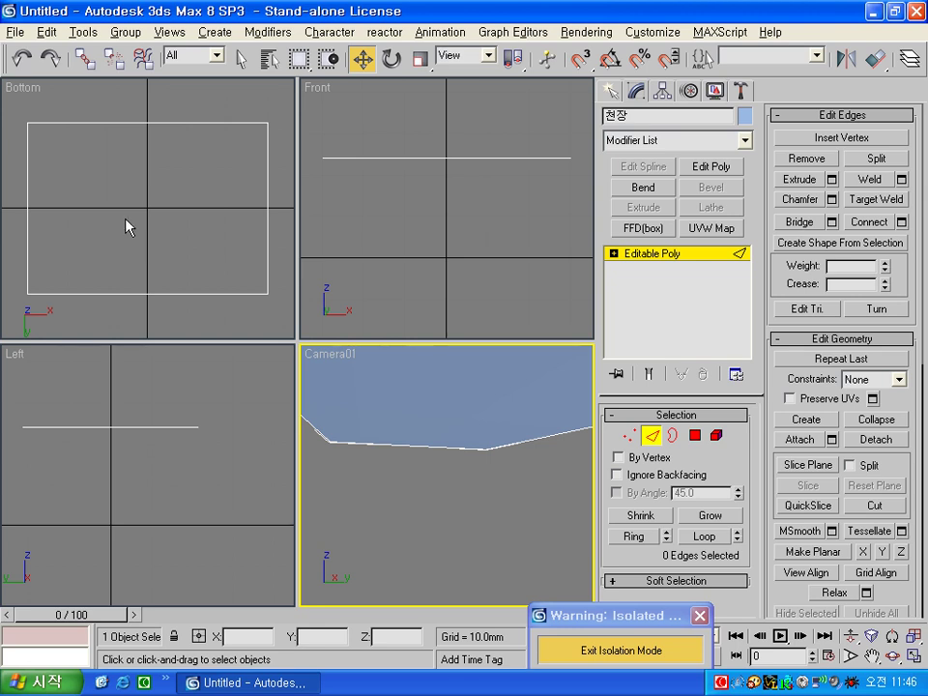
pyautogui.click(162, 116)
pyautogui.moveTo(68, 104); pyautogui.dragTo(114, 328)
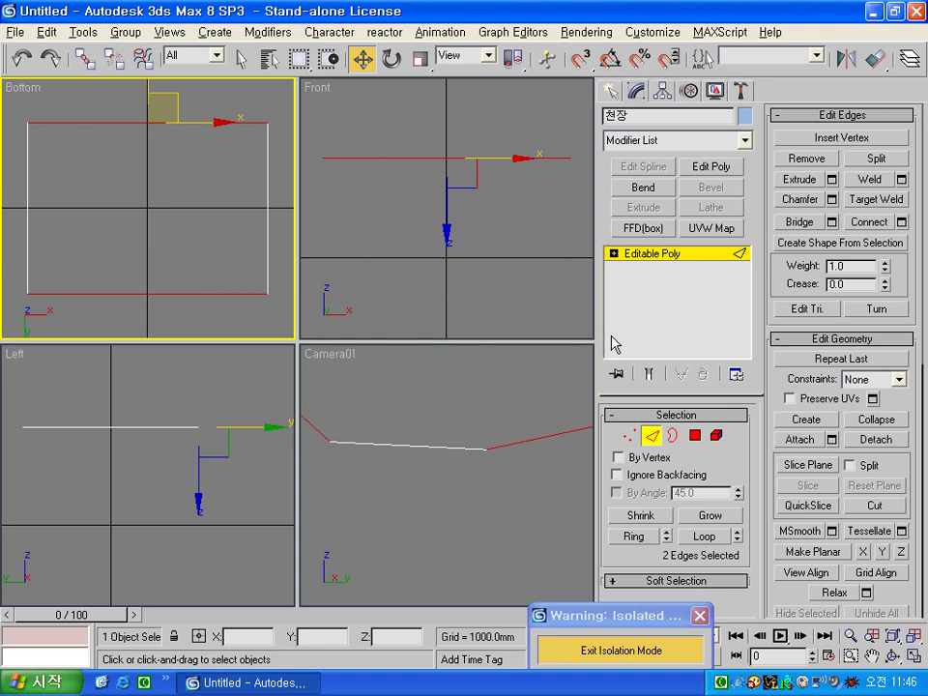
pyautogui.click(900, 222)
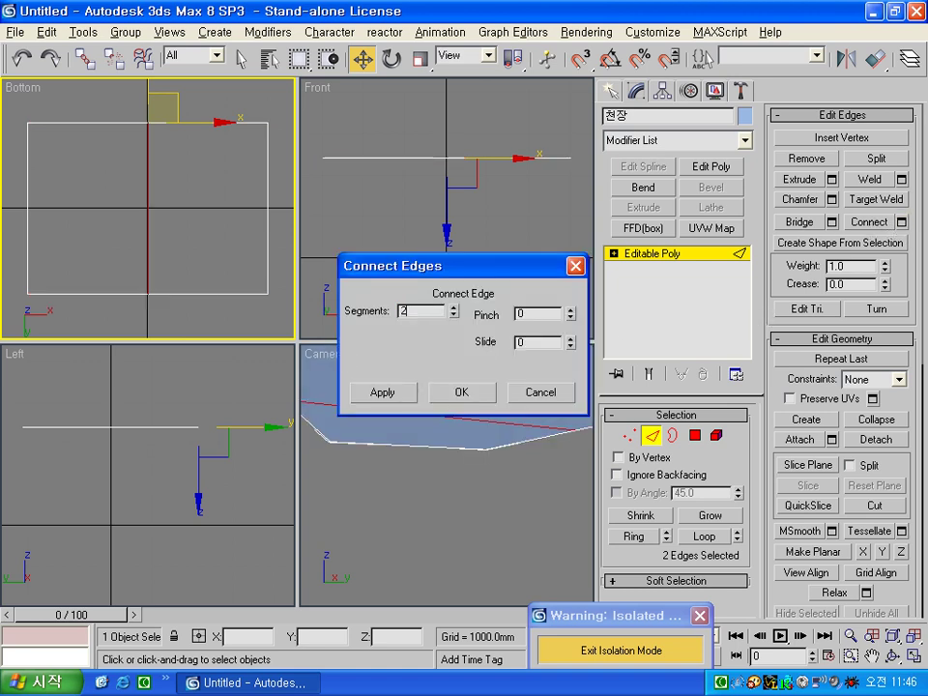
pyautogui.click(527, 340)
pyautogui.doubleClick(528, 340)
pyautogui.write('90')
pyautogui.press('Tab')
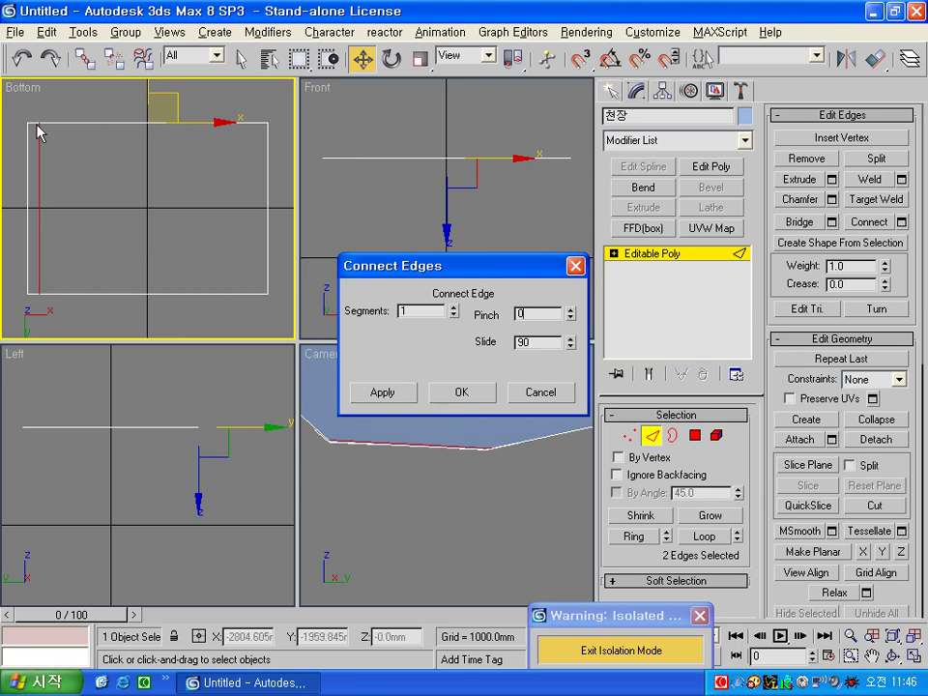
pyautogui.click(475, 394)
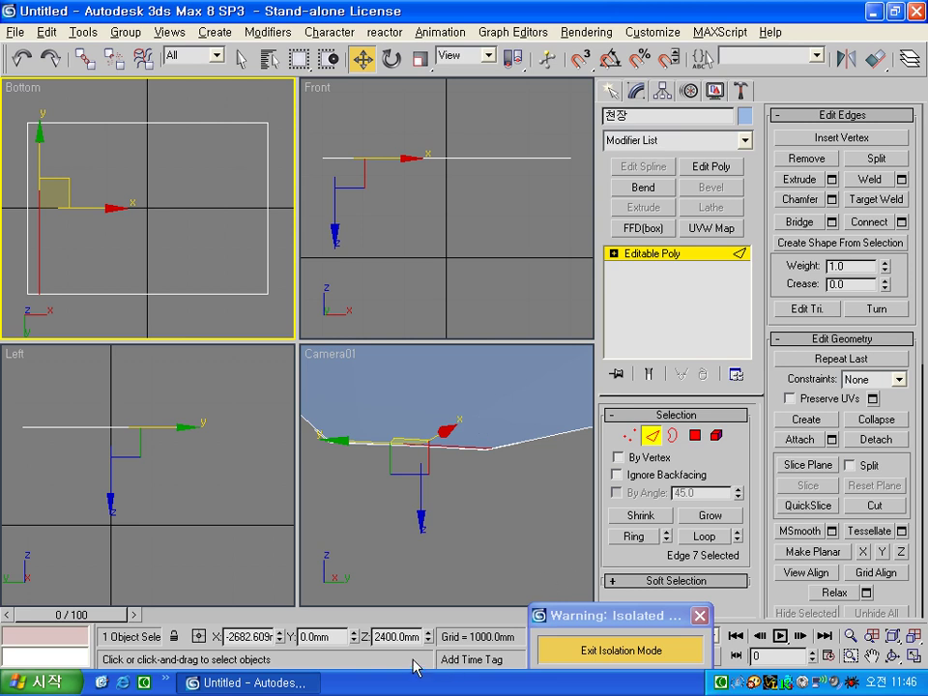
# Extrude the thin strip polygon at the ceiling's left end by -150 mm
pyautogui.press('4')
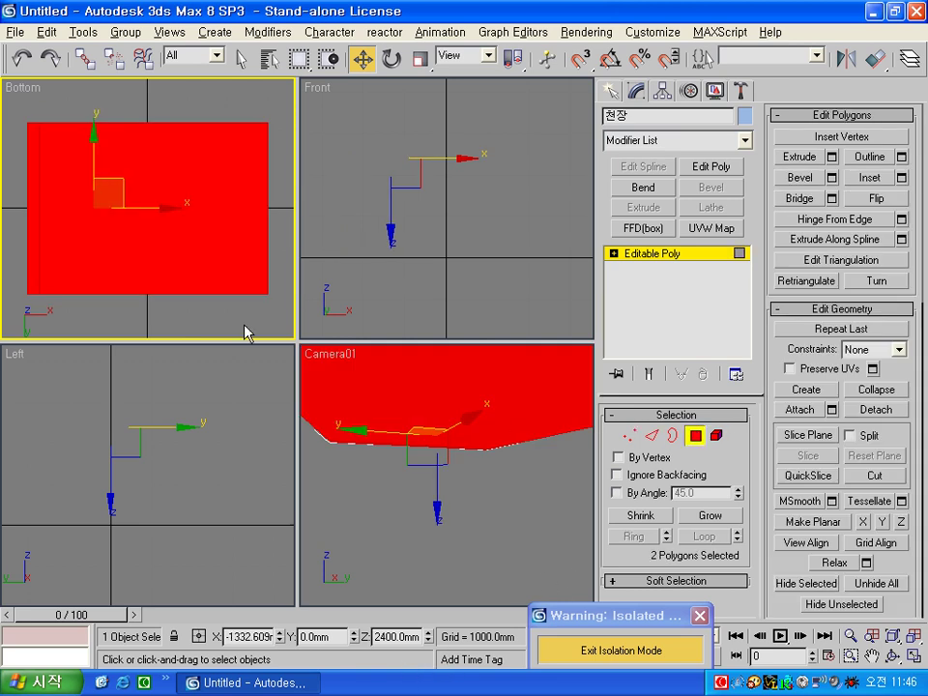
pyautogui.click(46, 234)
pyautogui.click(32, 198)
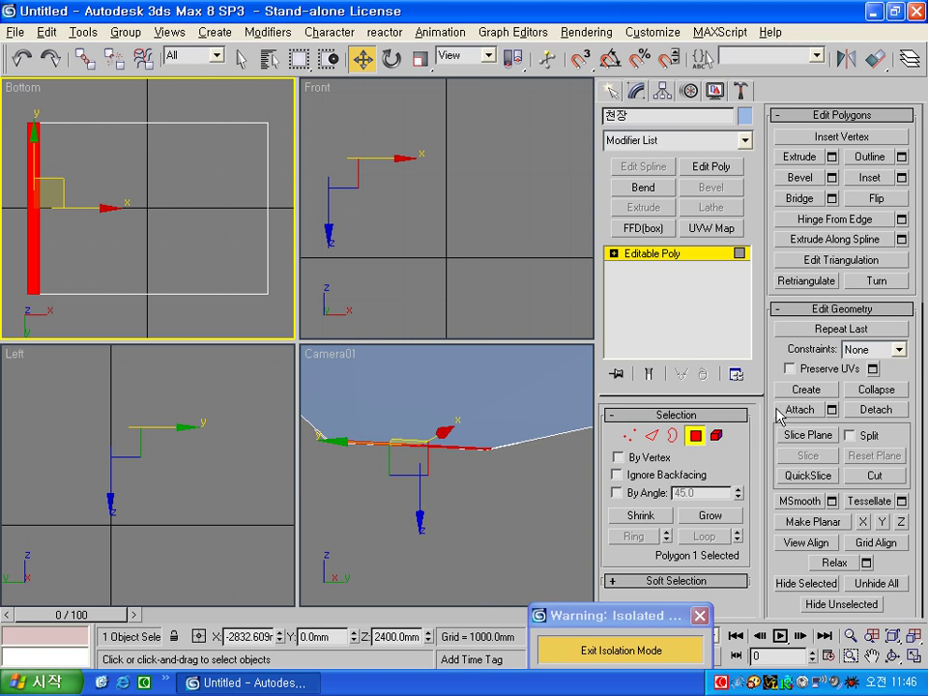
pyautogui.click(832, 157)
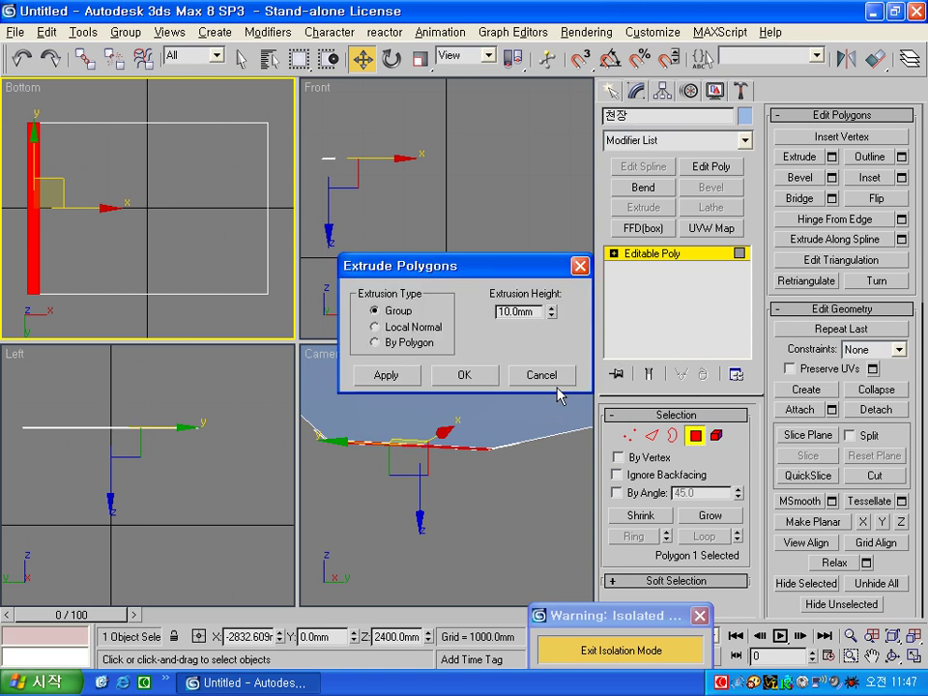
pyautogui.click(449, 323)
pyautogui.write('150')
pyautogui.click(464, 376)
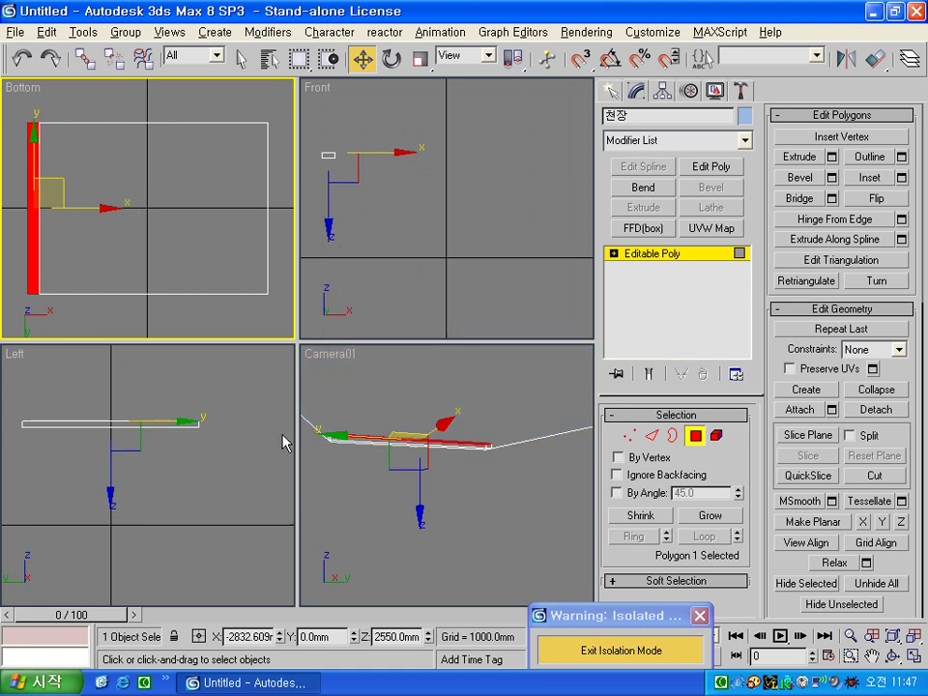
pyautogui.click(655, 438)
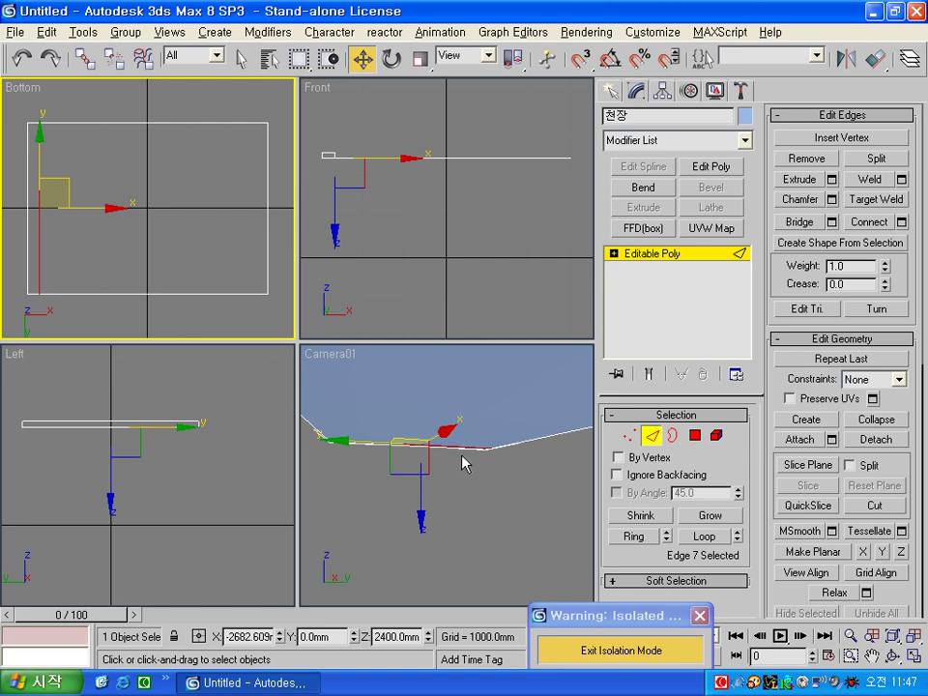
# Connect the right-end edges with 2 lengthwise segments, pinch 50, slide 0
pyautogui.click(265, 260)
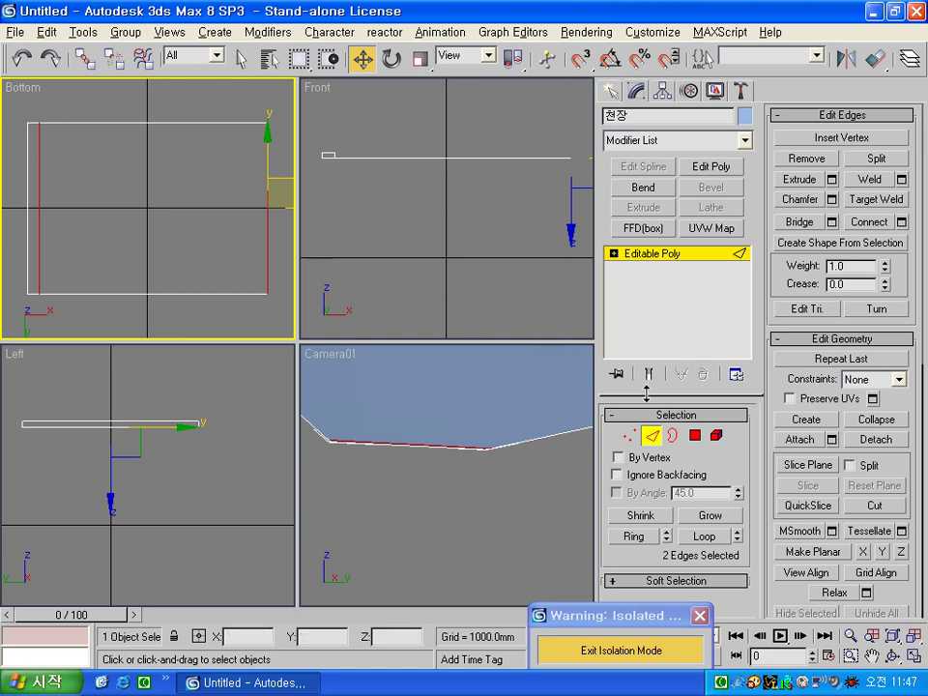
pyautogui.click(901, 223)
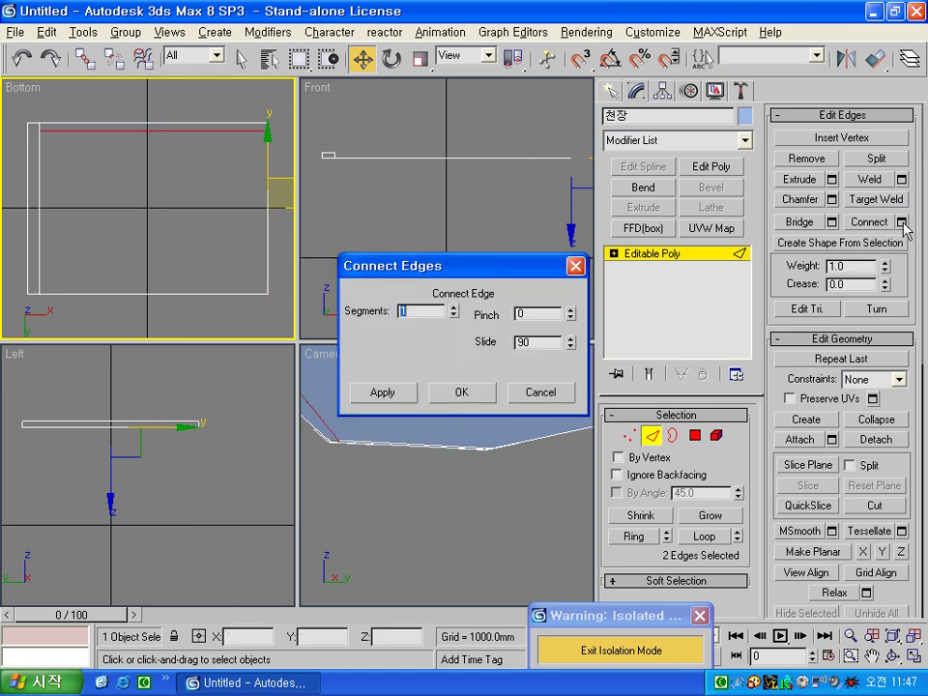
pyautogui.write('2')
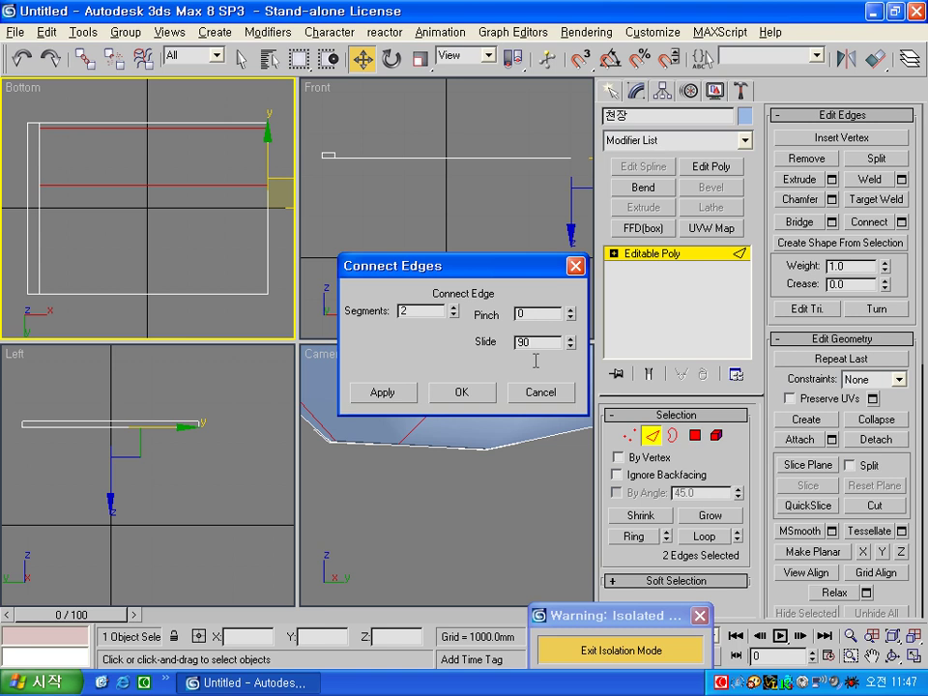
pyautogui.moveTo(533, 342); pyautogui.dragTo(483, 343)
pyautogui.write('0')
pyautogui.click(521, 313)
pyautogui.write('5')
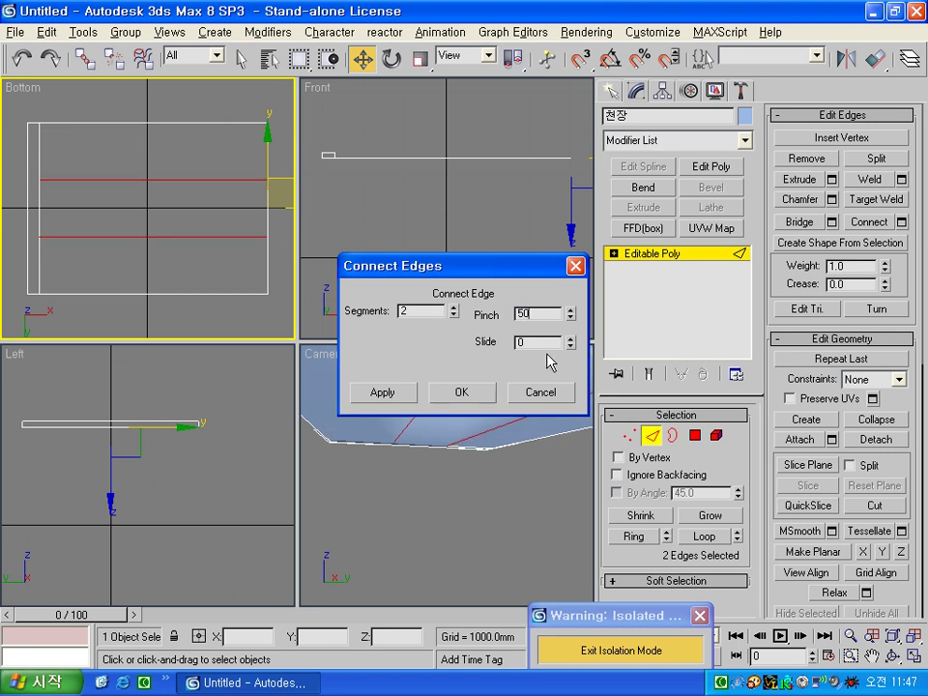
pyautogui.press('Return')
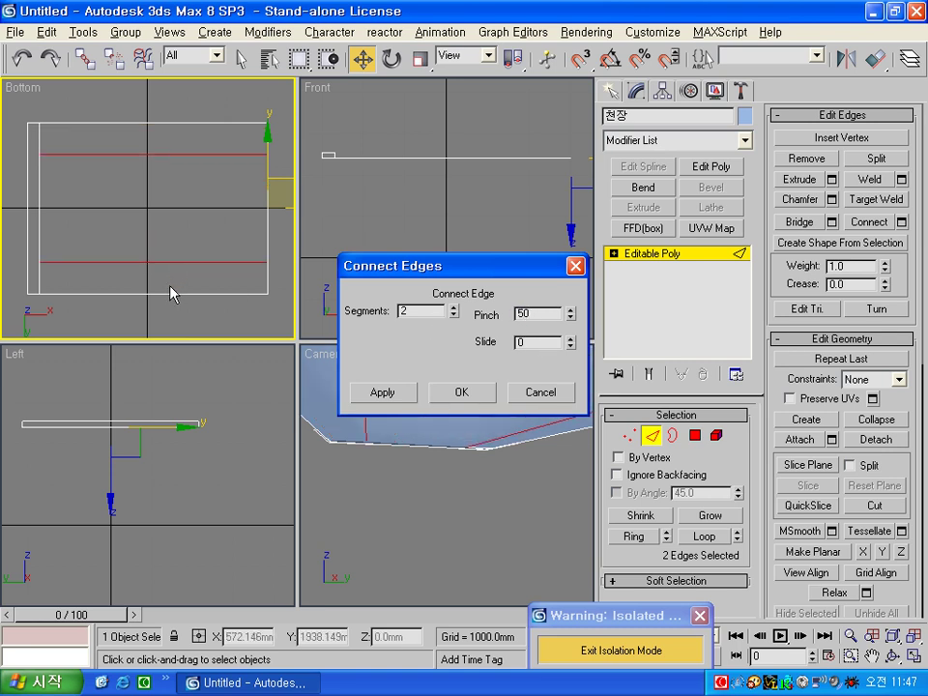
pyautogui.click(454, 393)
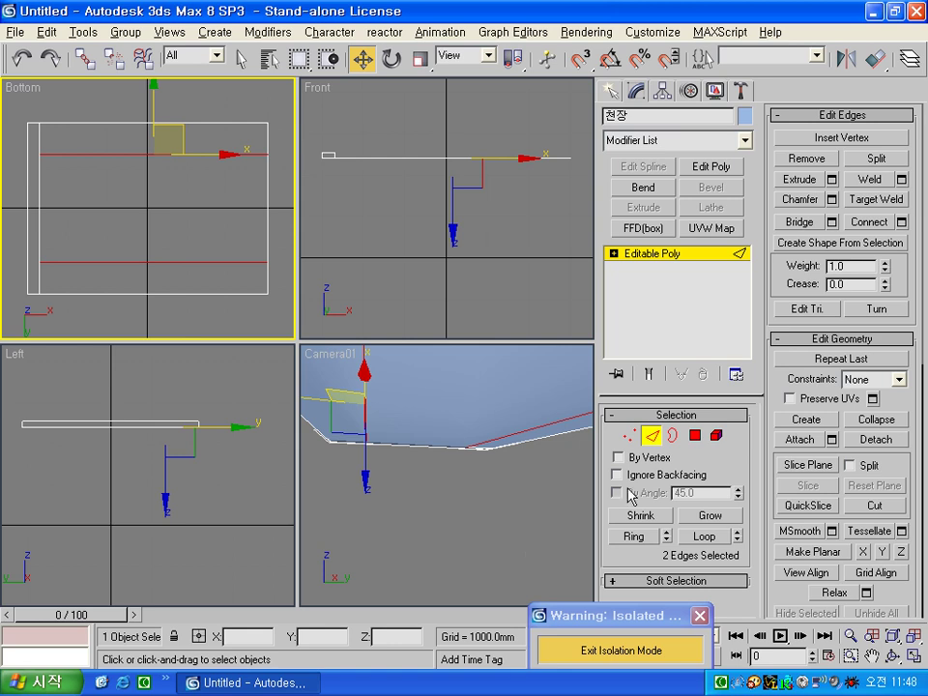
# Connect the new edges with 2 crosswise segments using pinch 40 and slide 25
pyautogui.click(900, 221)
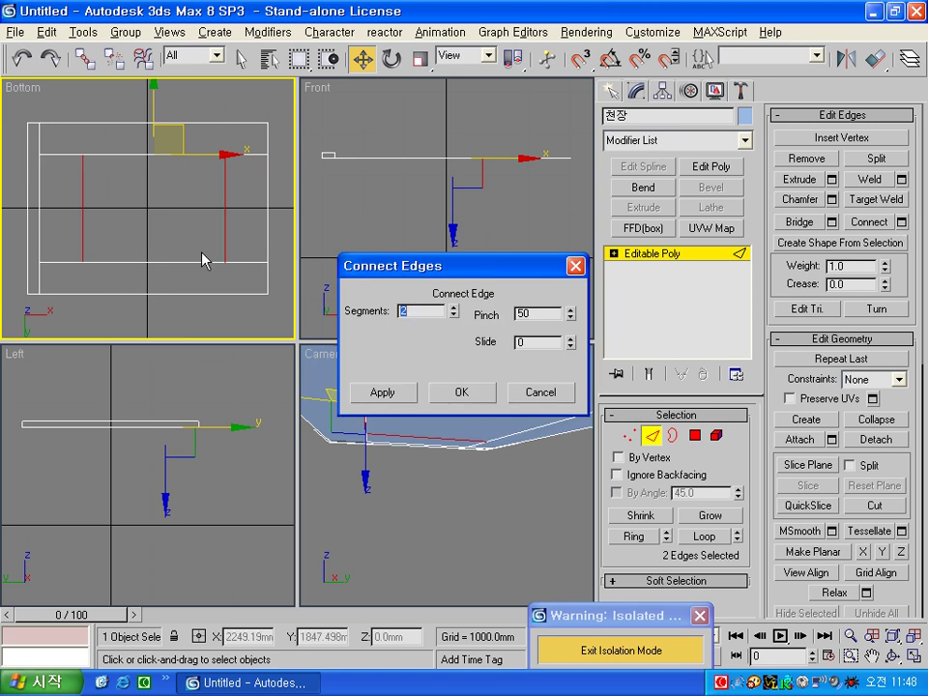
pyautogui.click(183, 157)
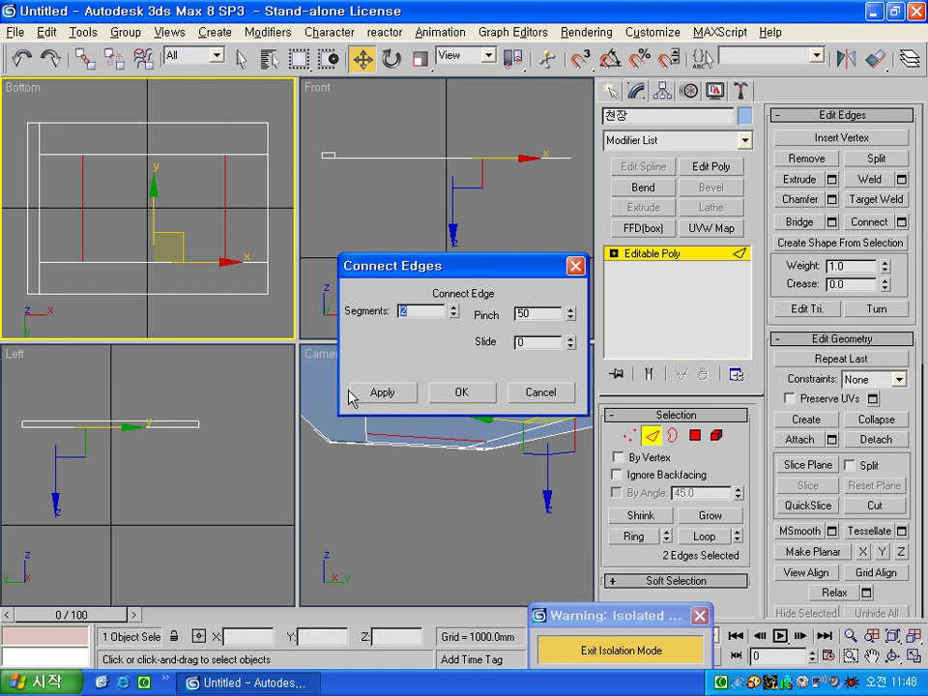
pyautogui.press('Tab')
pyautogui.write('4')
pyautogui.press('Tab')
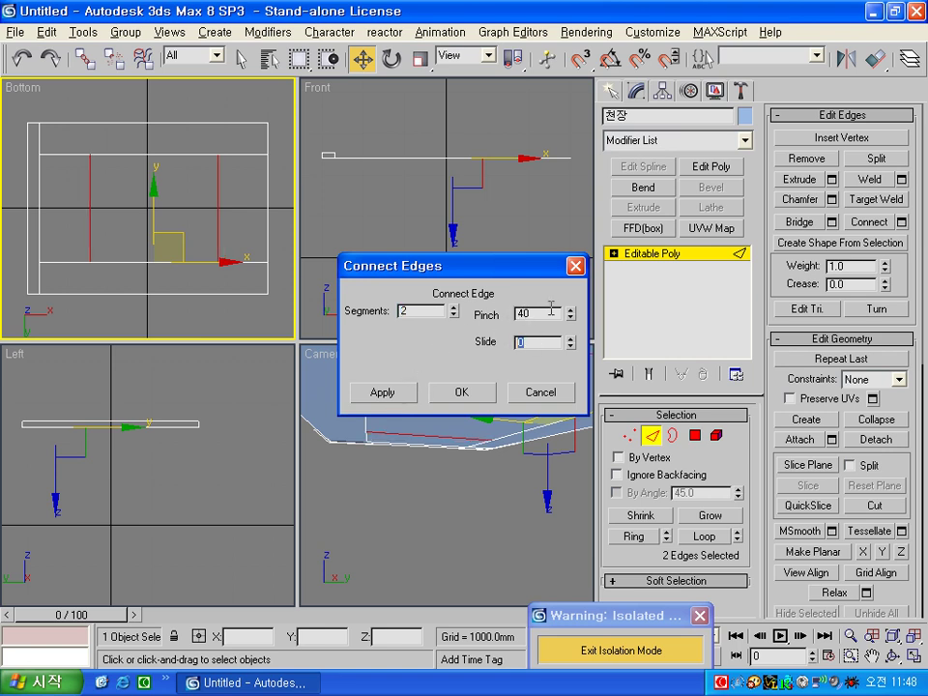
pyautogui.write('25')
pyautogui.click(539, 313)
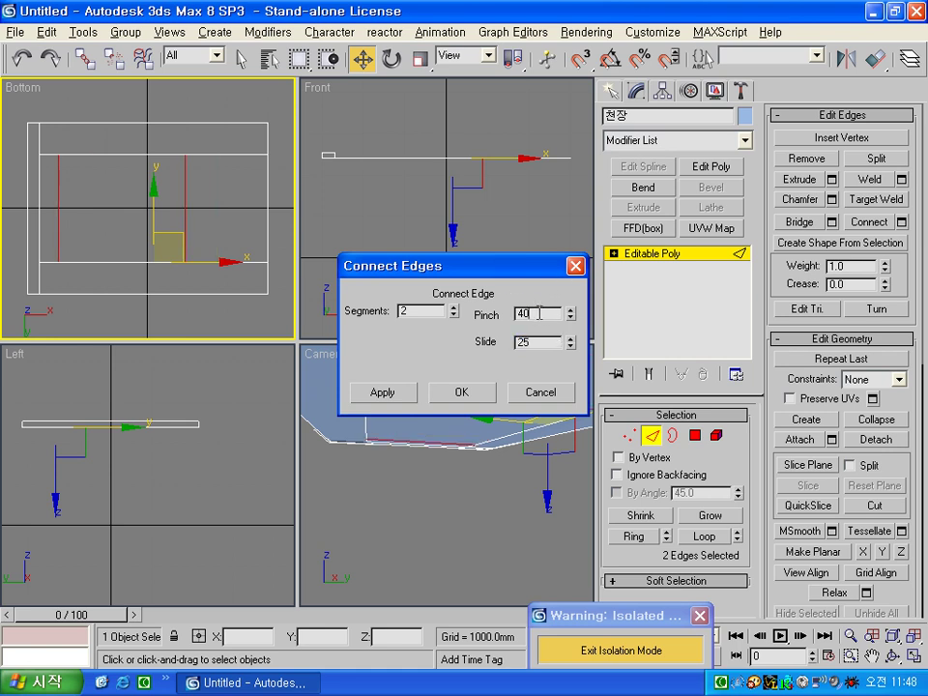
pyautogui.click(464, 393)
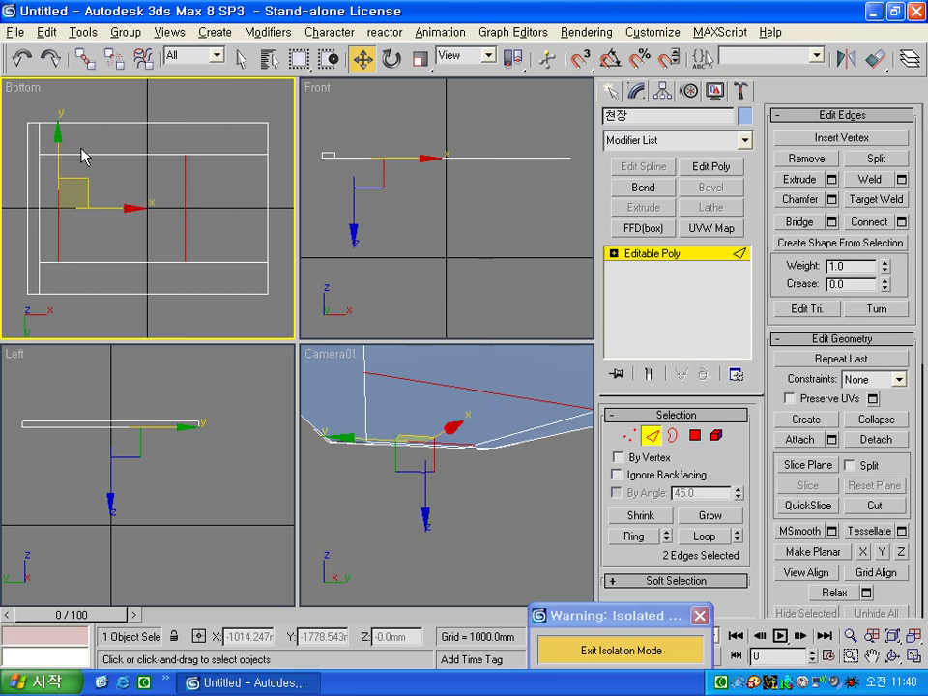
# Bevel the central ceiling panel with outline 0 and height -100 mm
pyautogui.click(695, 435)
pyautogui.click(452, 413)
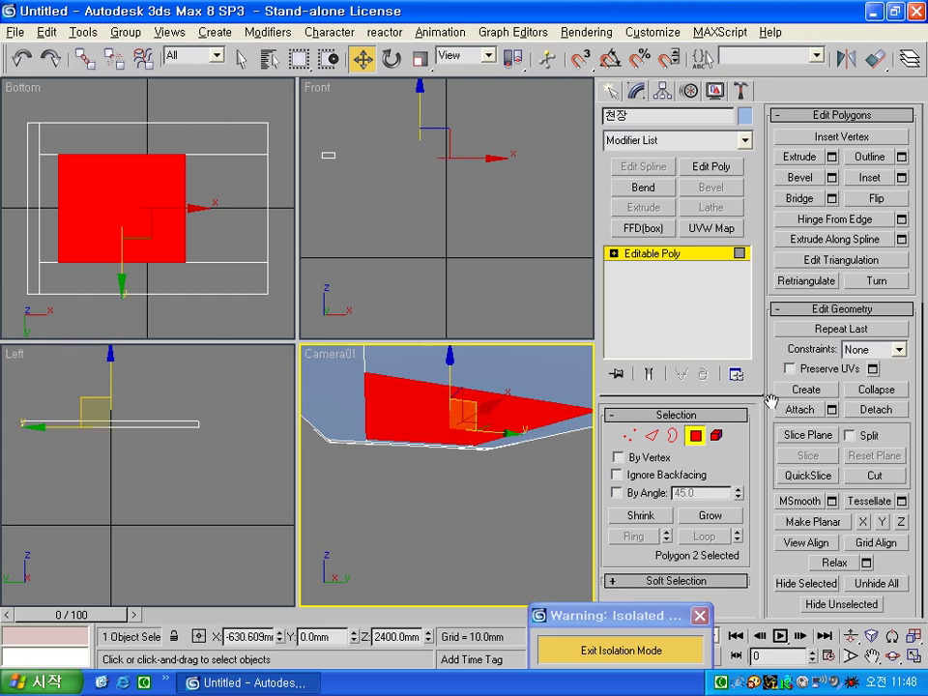
pyautogui.click(831, 177)
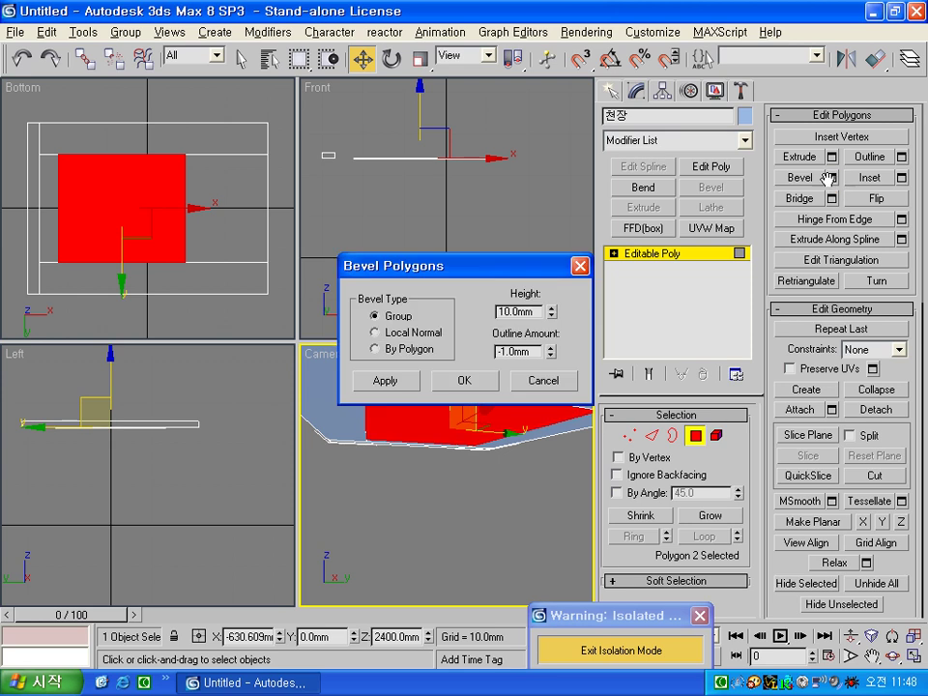
pyautogui.write('0')
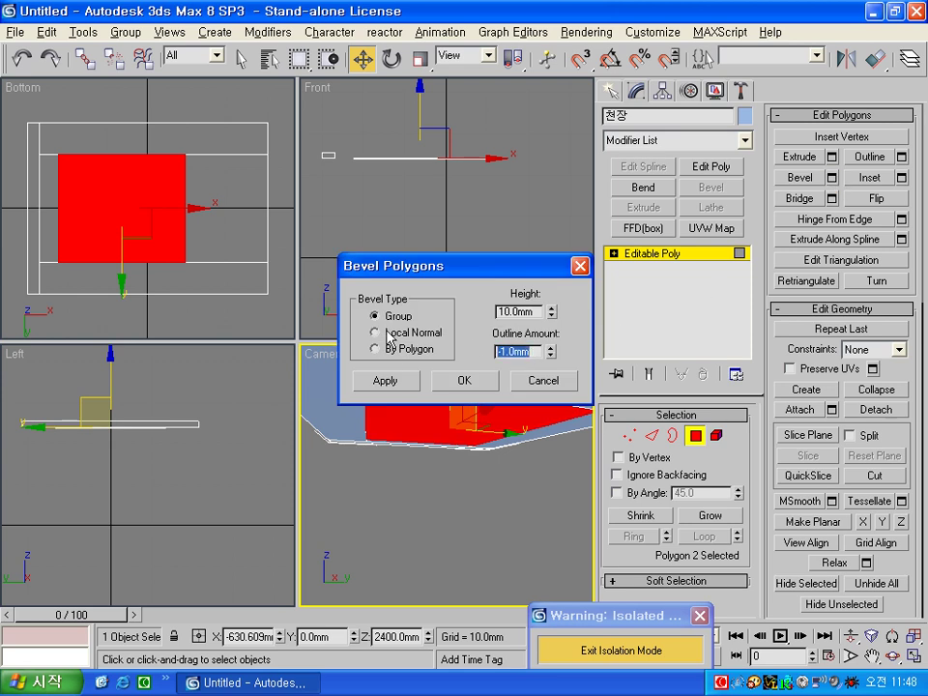
pyautogui.press('Tab')
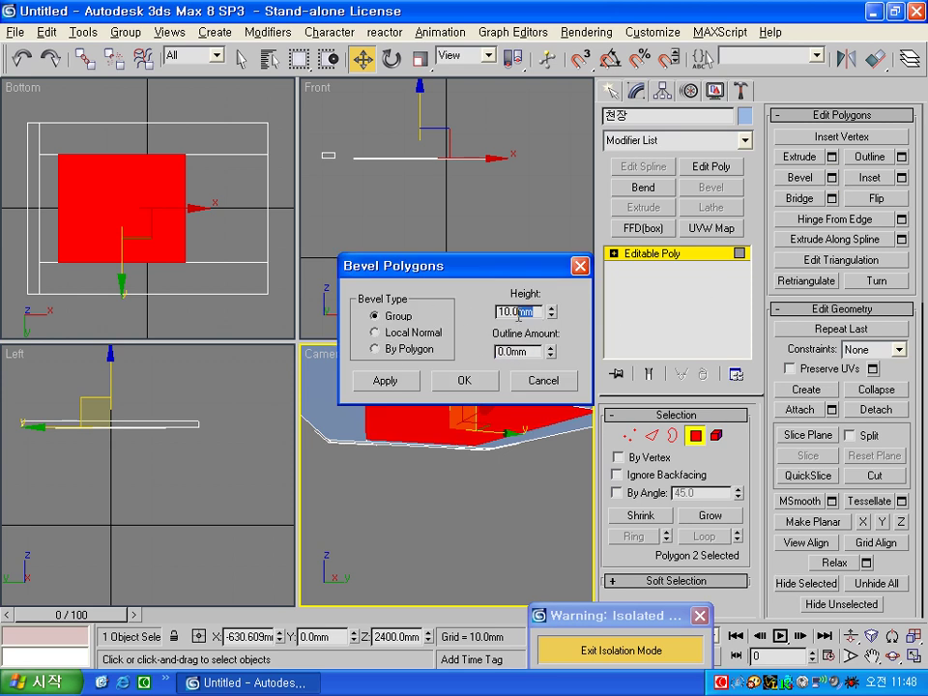
pyautogui.write('-10')
pyautogui.click(462, 380)
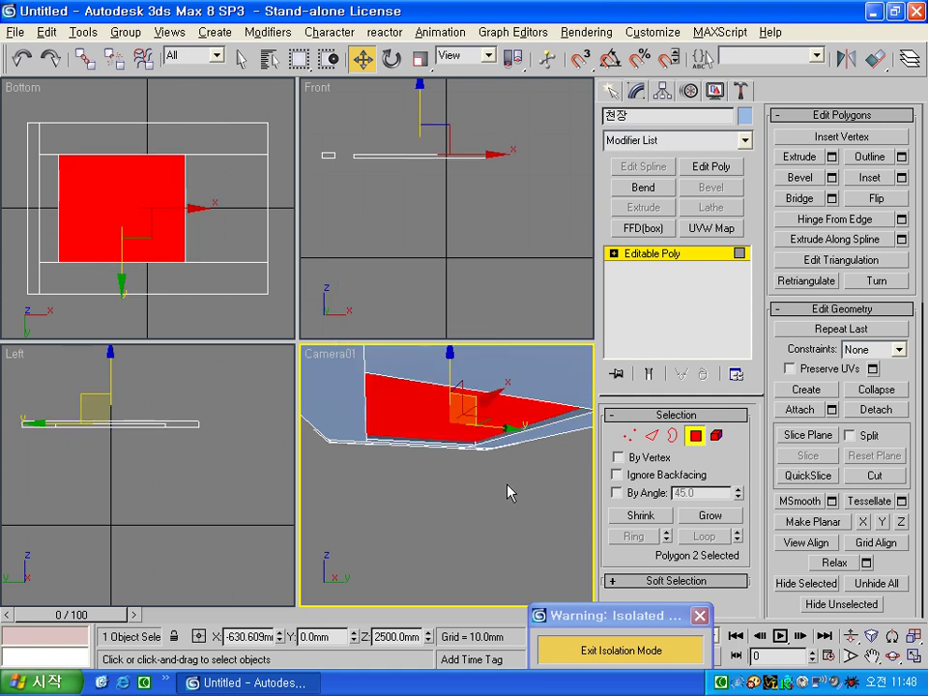
# Bevel the panel again with height 0 and outline 150 mm
pyautogui.click(831, 177)
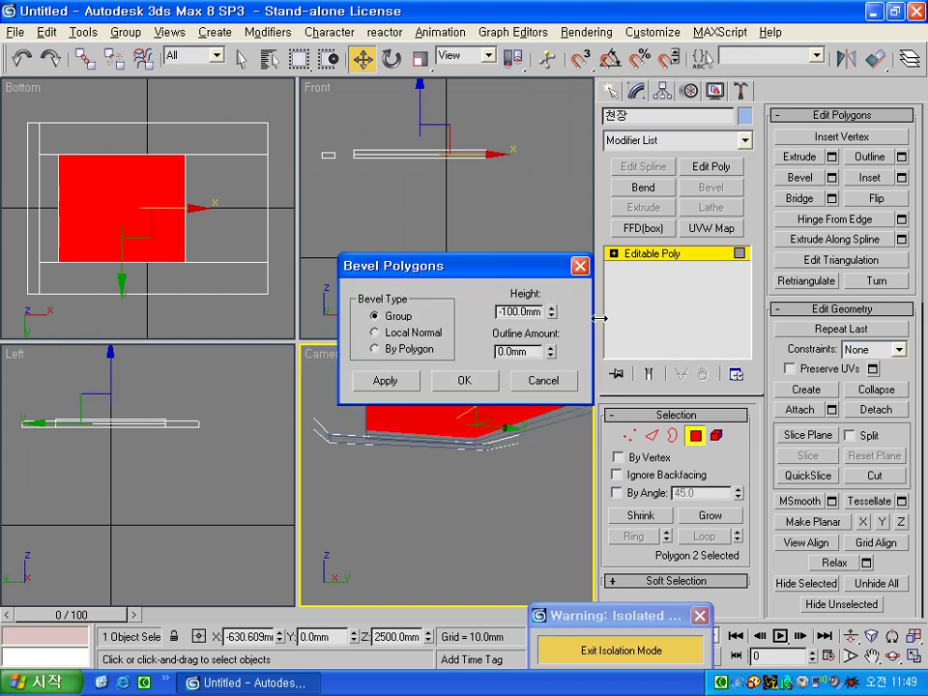
pyautogui.doubleClick(528, 311)
pyautogui.write('0')
pyautogui.press('Tab')
pyautogui.write('15')
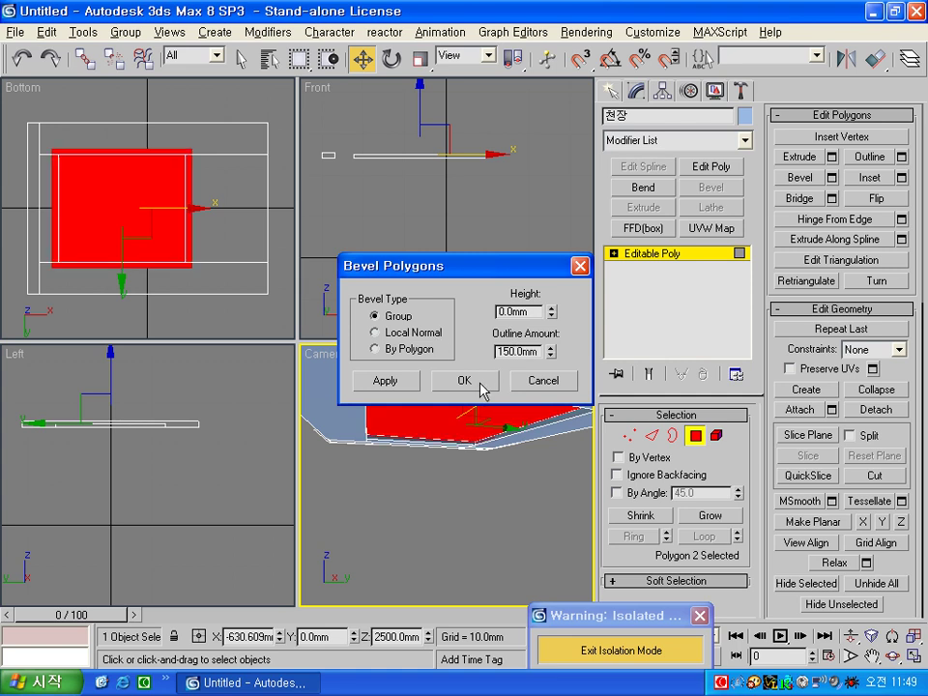
pyautogui.click(464, 380)
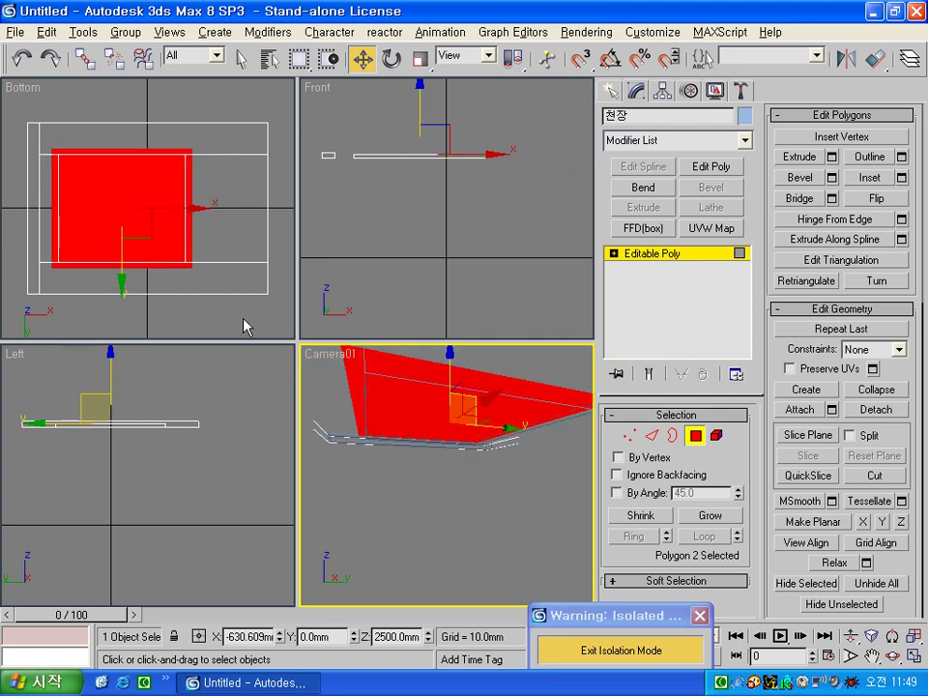
# Bevel the panel a third time with outline 0 and height -150 mm
pyautogui.click(830, 178)
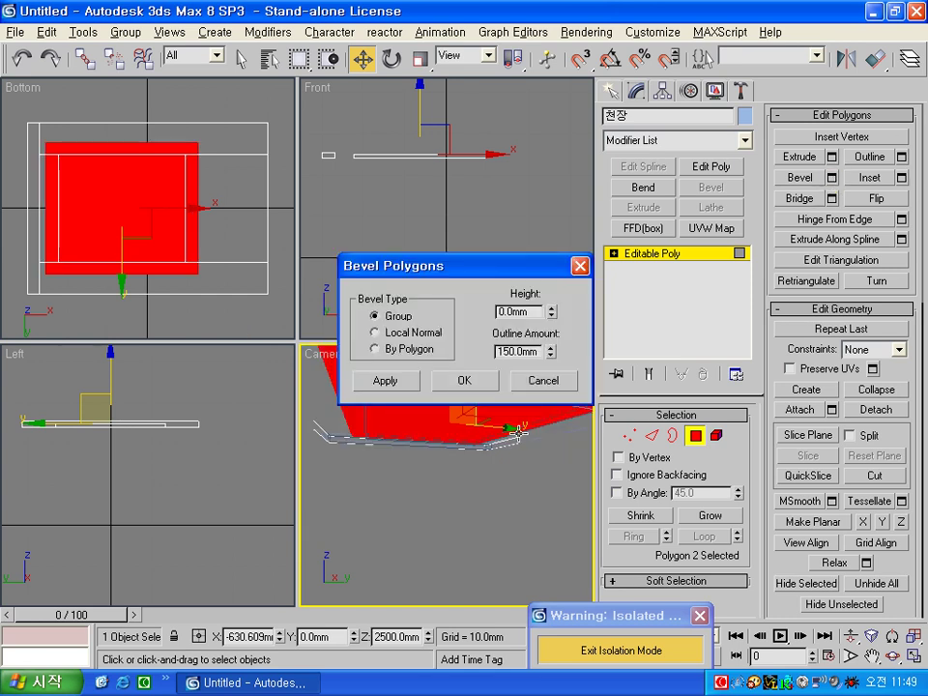
pyautogui.moveTo(539, 355); pyautogui.dragTo(410, 375)
pyautogui.write('0')
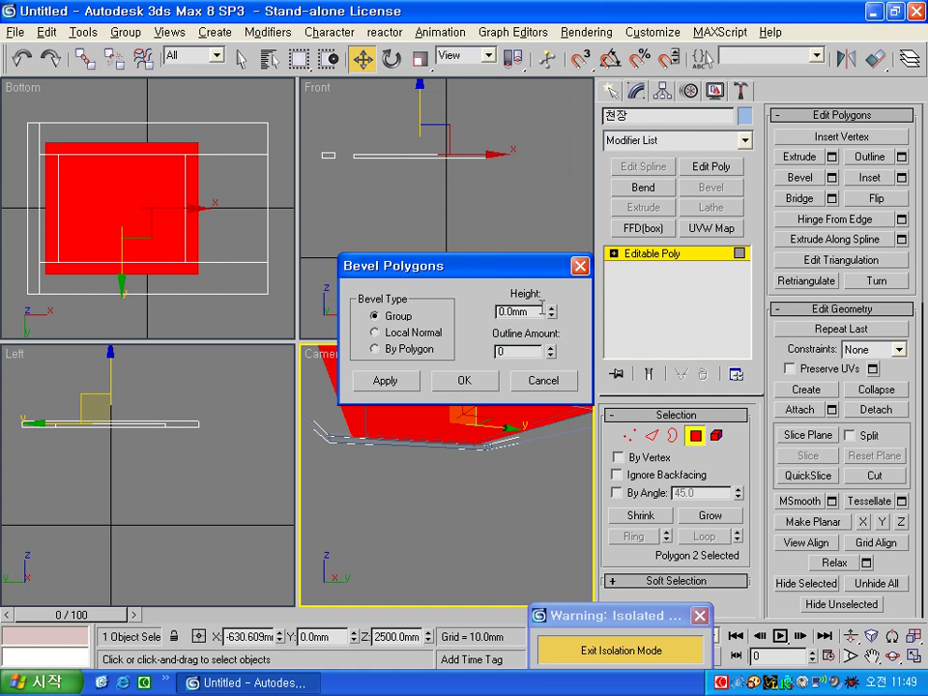
pyautogui.press('Tab')
pyautogui.write('1')
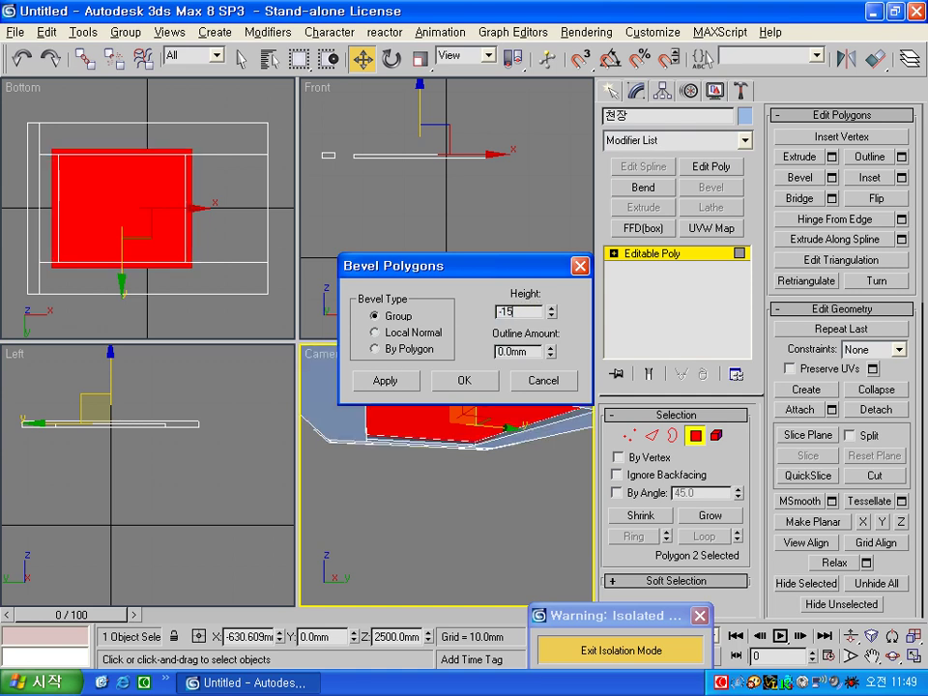
pyautogui.click(464, 380)
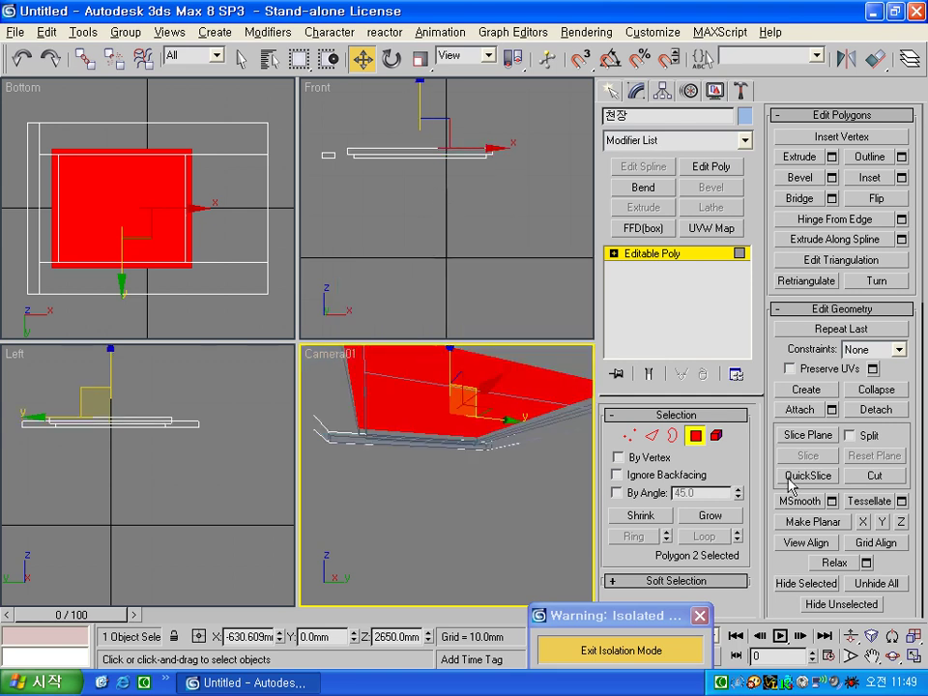
# Leave Polygon mode, deselect, exit isolation to show the whole room, and select the floor 바닥
pyautogui.click(695, 436)
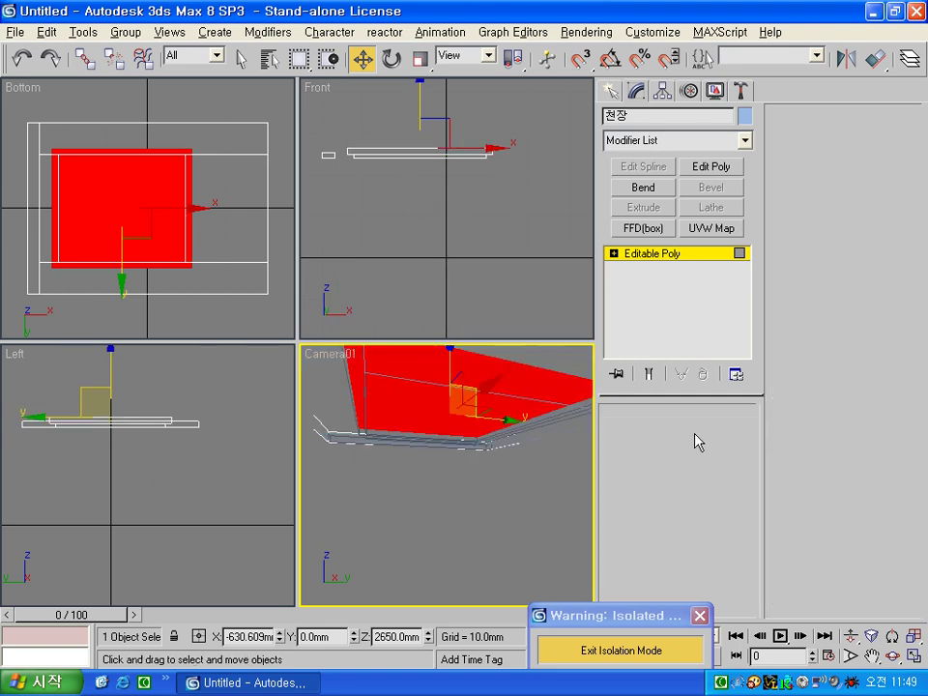
pyautogui.click(355, 128)
pyautogui.scroll(5, 342, 142)
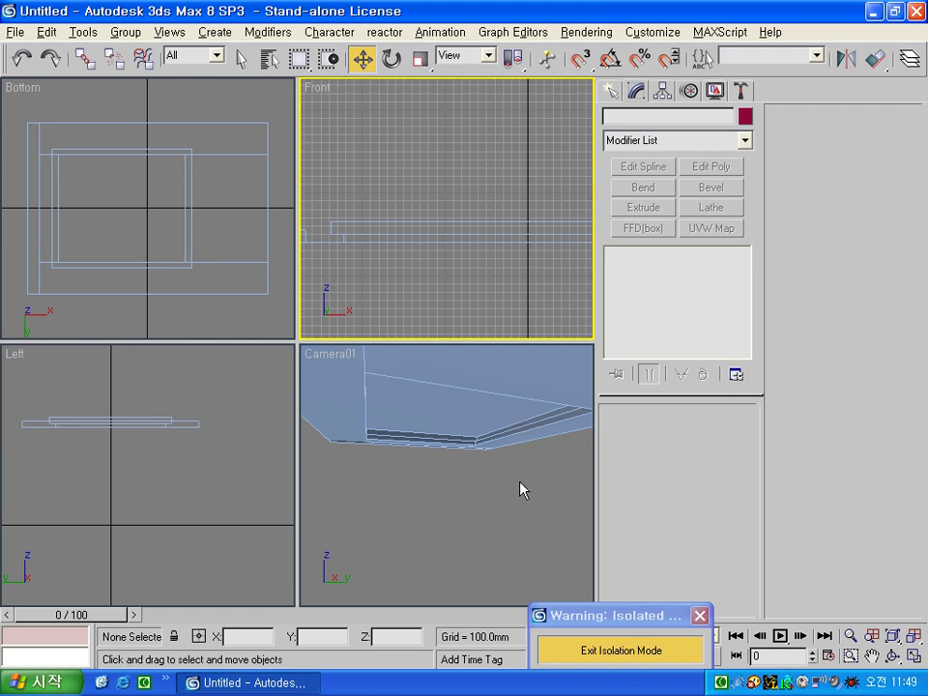
pyautogui.click(605, 659)
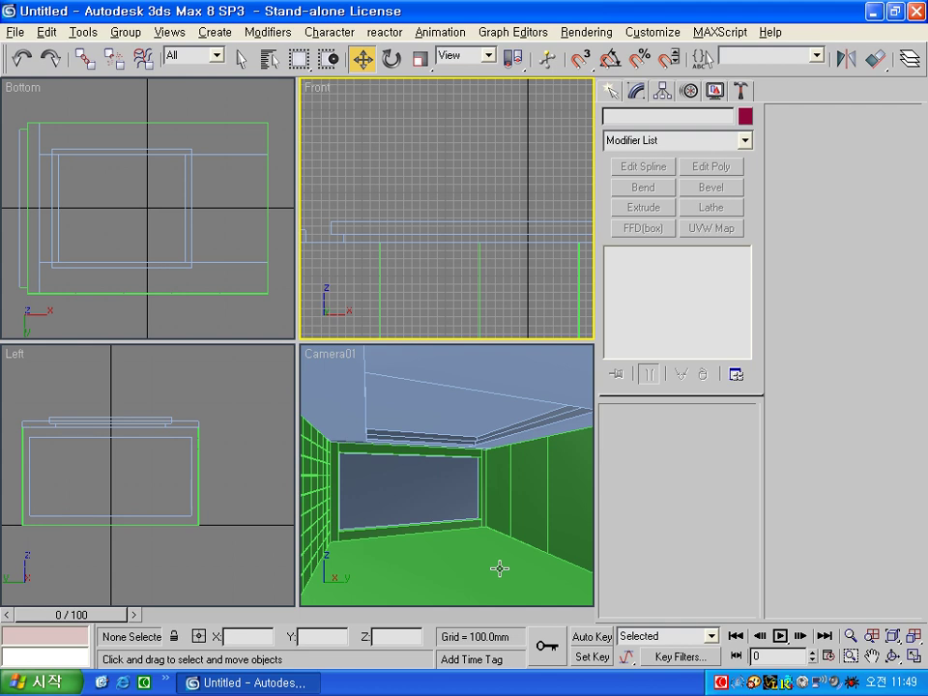
pyautogui.click(500, 568)
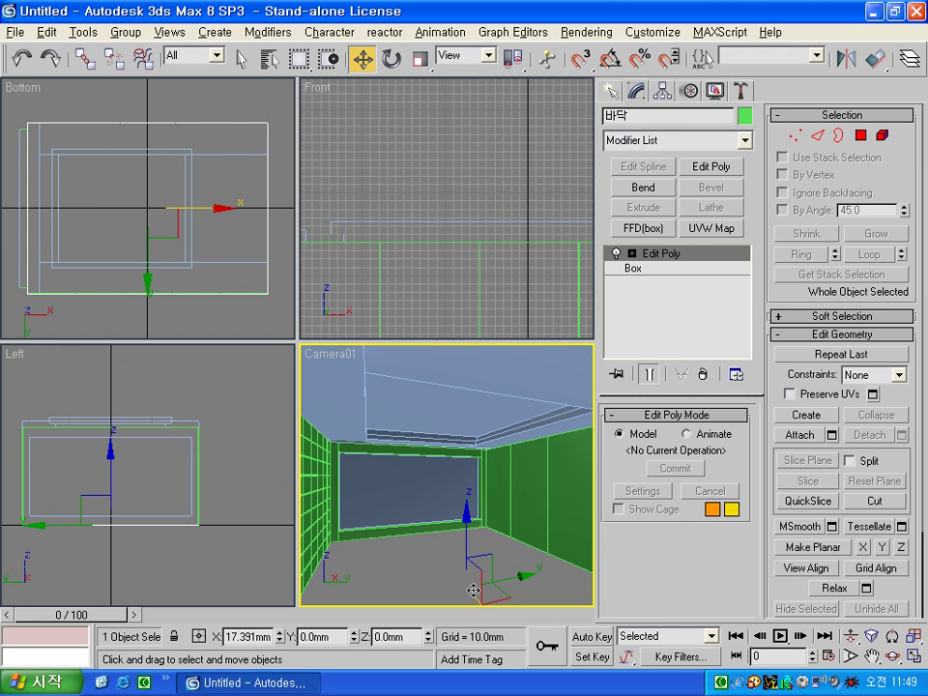
# Change the floor 바닥's object colour from green to tan
pyautogui.click(744, 116)
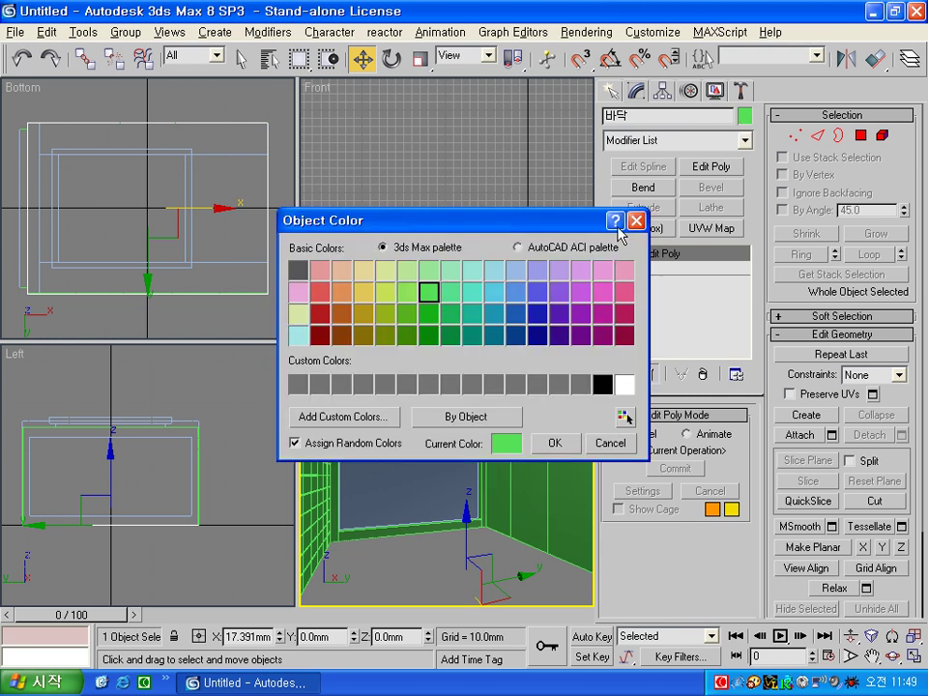
pyautogui.click(363, 270)
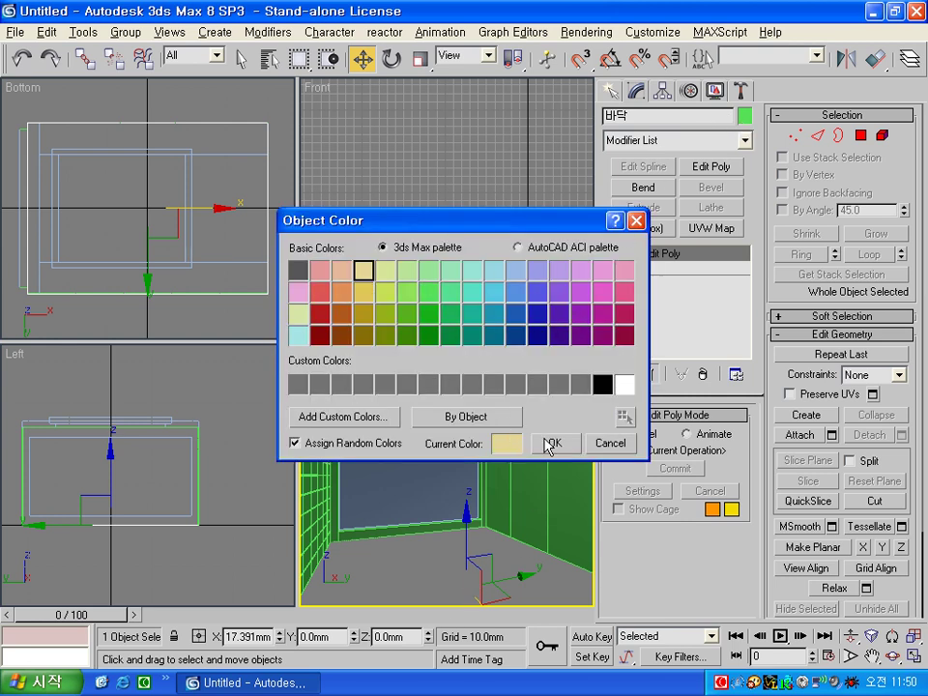
pyautogui.click(549, 444)
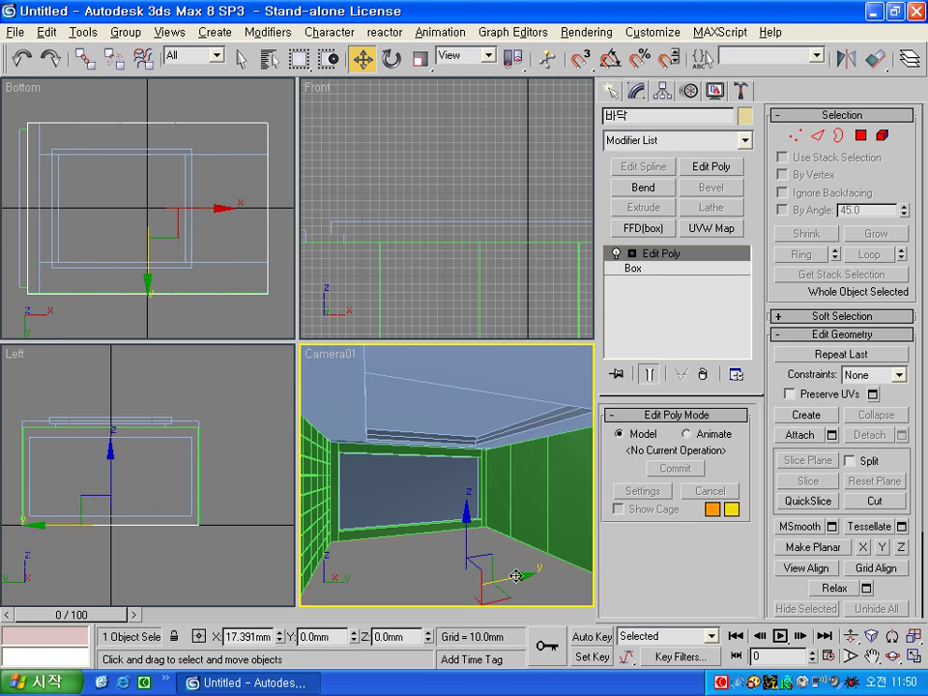
pyautogui.click(817, 135)
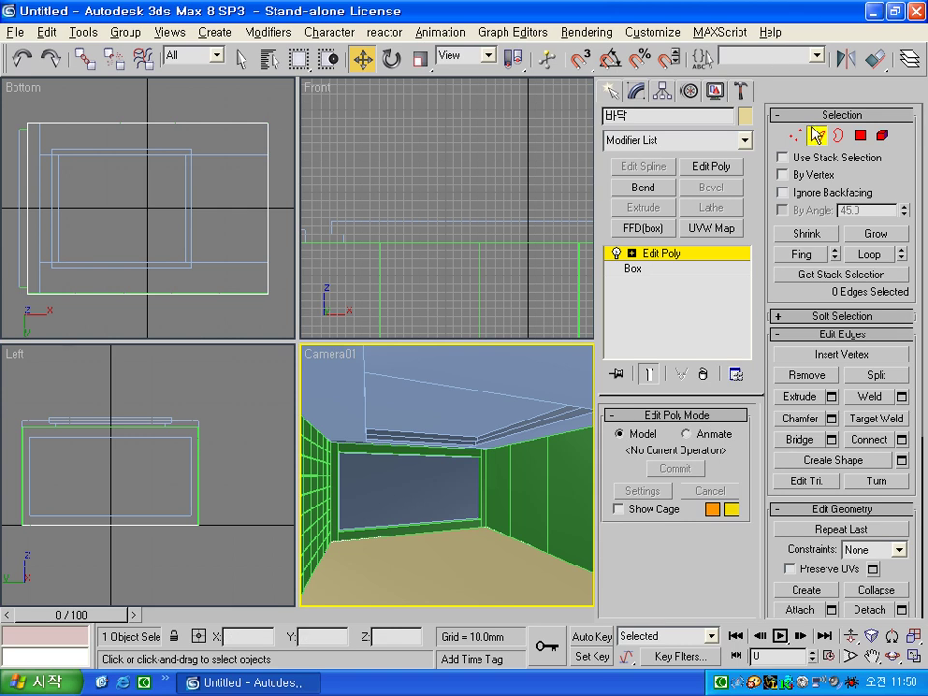
pyautogui.click(816, 135)
# Show only the floor 바닥 and have all four of its outer edges selected in Edge mode
pyautogui.hotkey('alt', 'q')
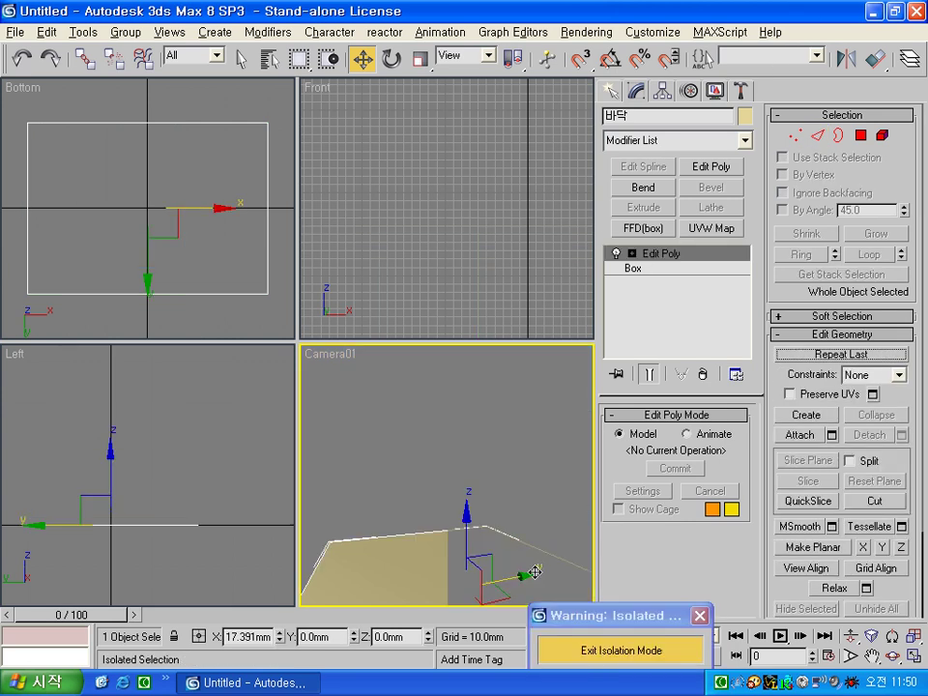
pyautogui.click(817, 135)
pyautogui.click(546, 552)
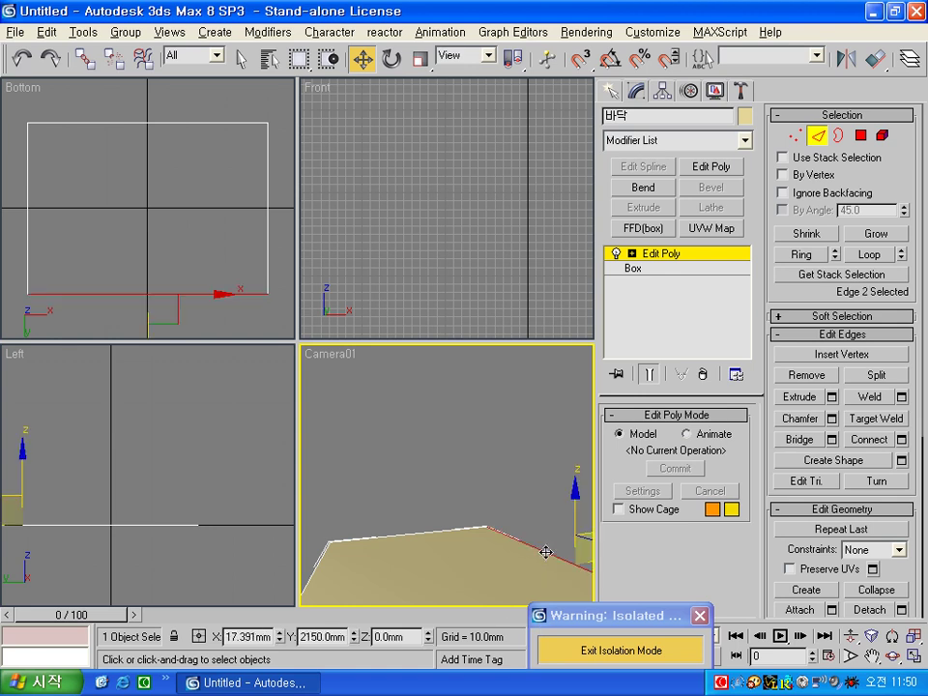
pyautogui.click(869, 255)
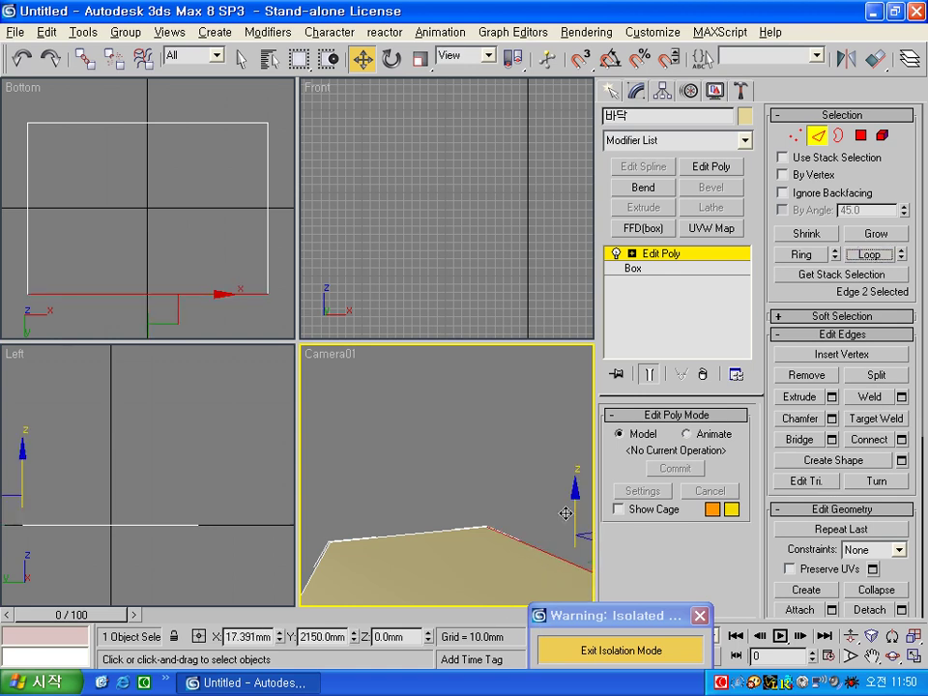
pyautogui.click(436, 501)
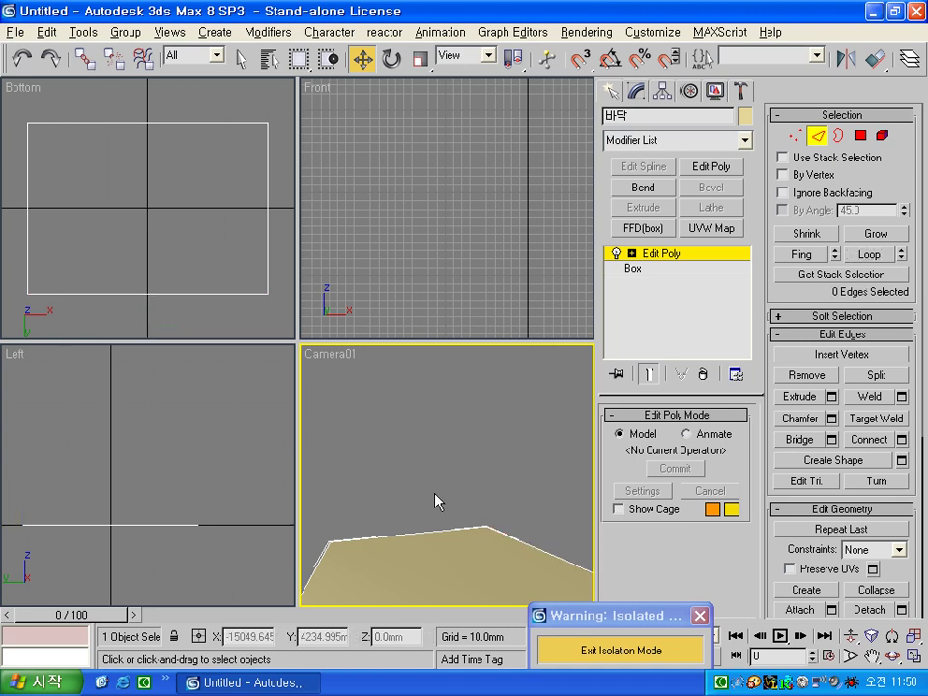
pyautogui.hotkey('ctrl', 'a')
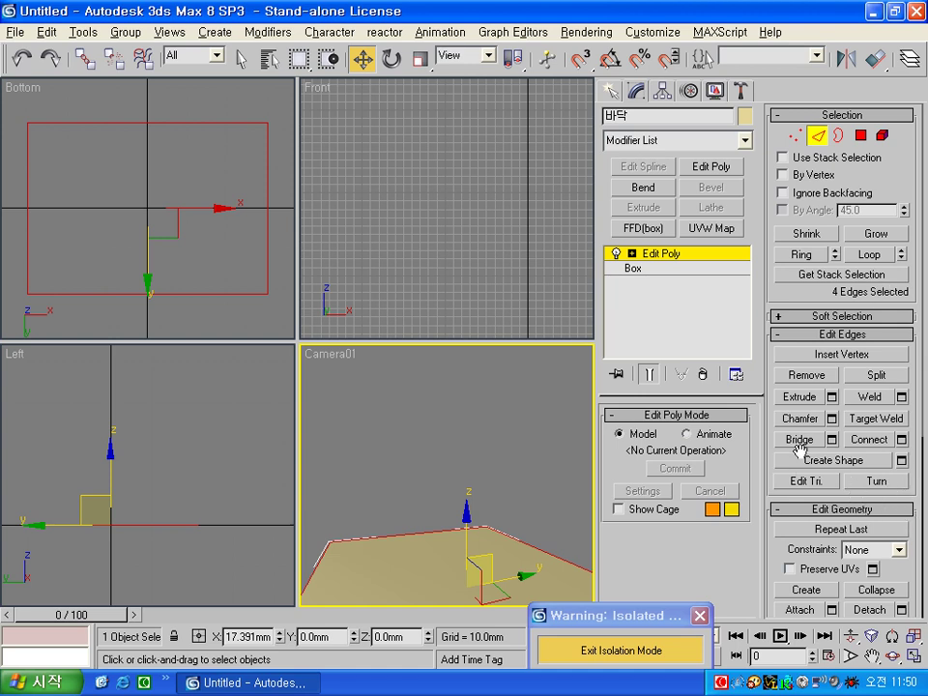
# Create a linear shape named 걸레받이 from the selected floor edges, then leave Edge mode
pyautogui.click(901, 462)
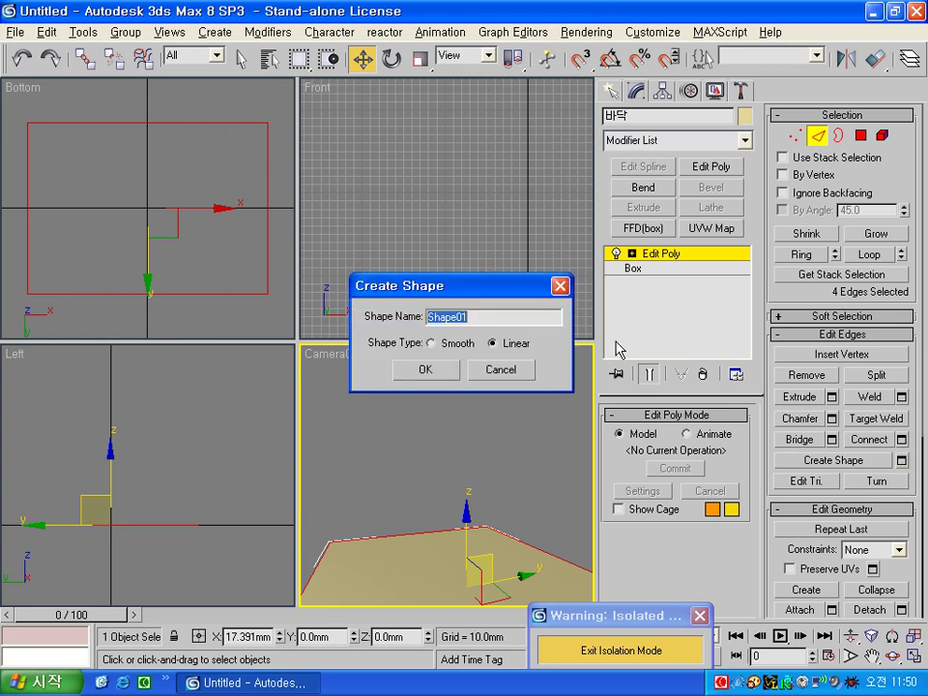
pyautogui.write('i')
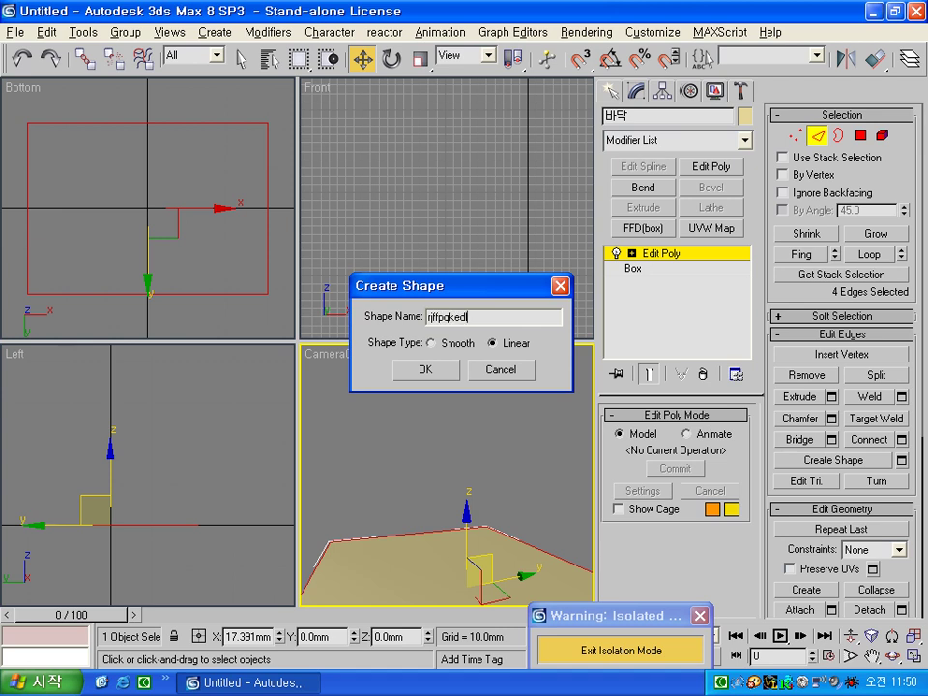
pyautogui.press('BackSpace')
pyautogui.press('BackSpace')
pyautogui.press('BackSpace')
pyautogui.press('BackSpace')
pyautogui.press('BackSpace')
pyautogui.press('BackSpace')
pyautogui.write('걸ㄹ받ㅇ')
pyautogui.click(517, 350)
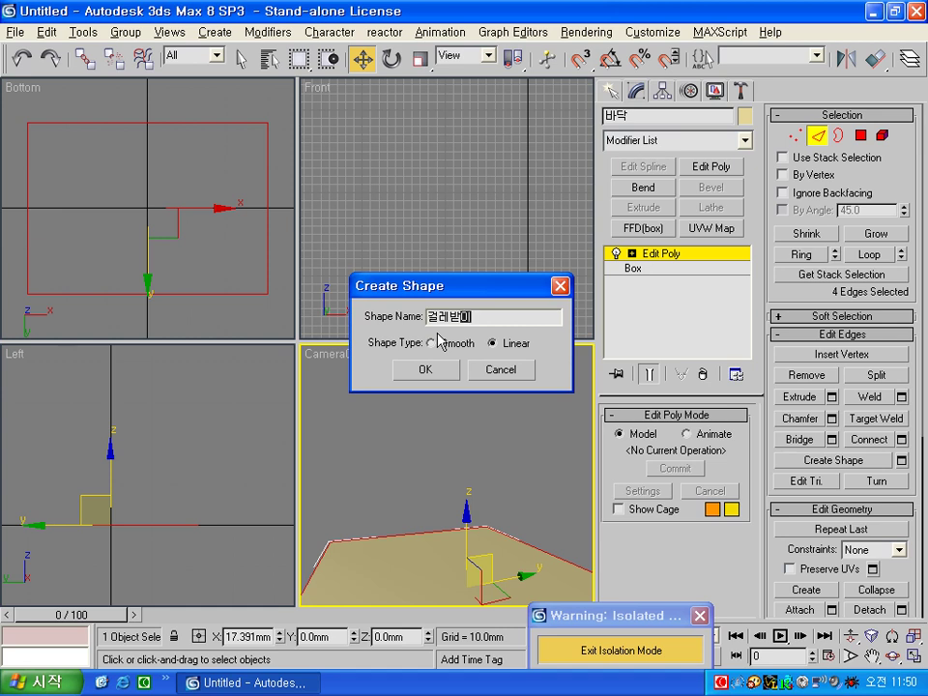
pyautogui.click(425, 370)
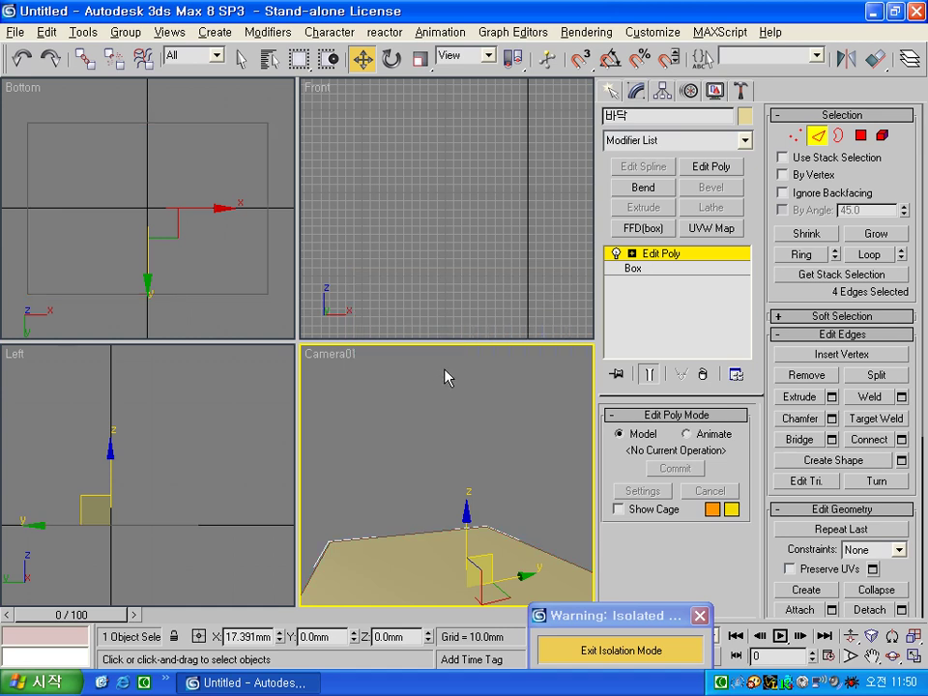
pyautogui.click(703, 256)
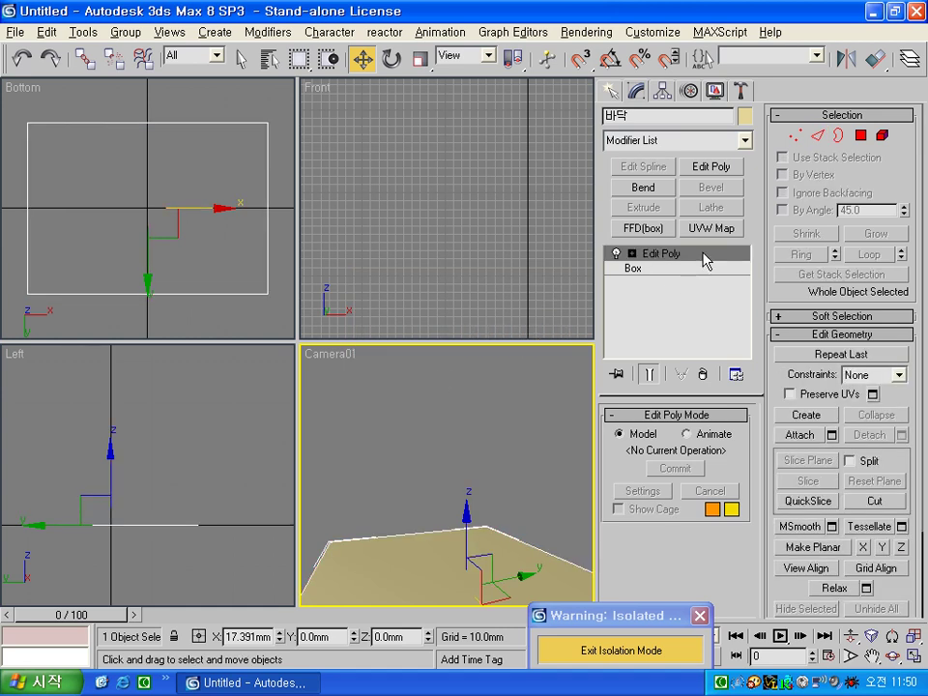
# Select the 걸레받이 shape by name and change the Bottom viewport to a Top view
pyautogui.click(271, 58)
pyautogui.click(362, 202)
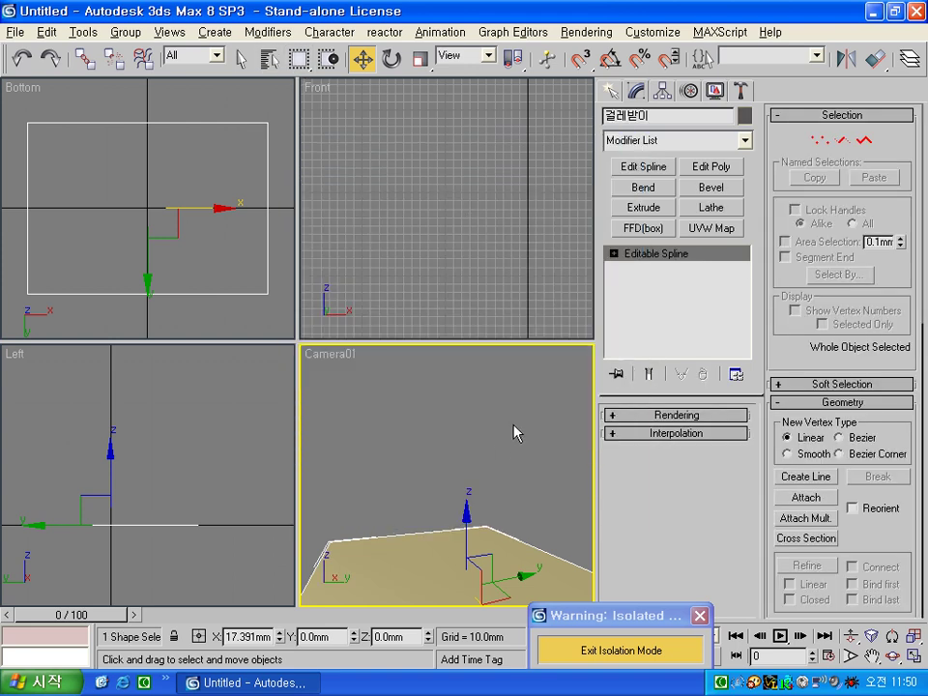
pyautogui.click(121, 179)
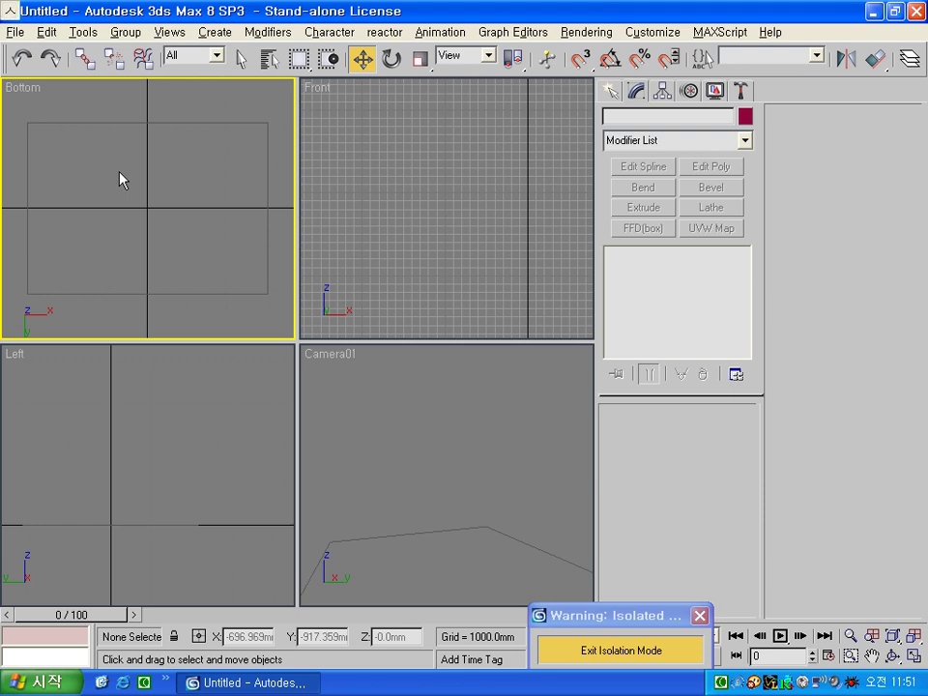
pyautogui.press('t')
pyautogui.click(199, 123)
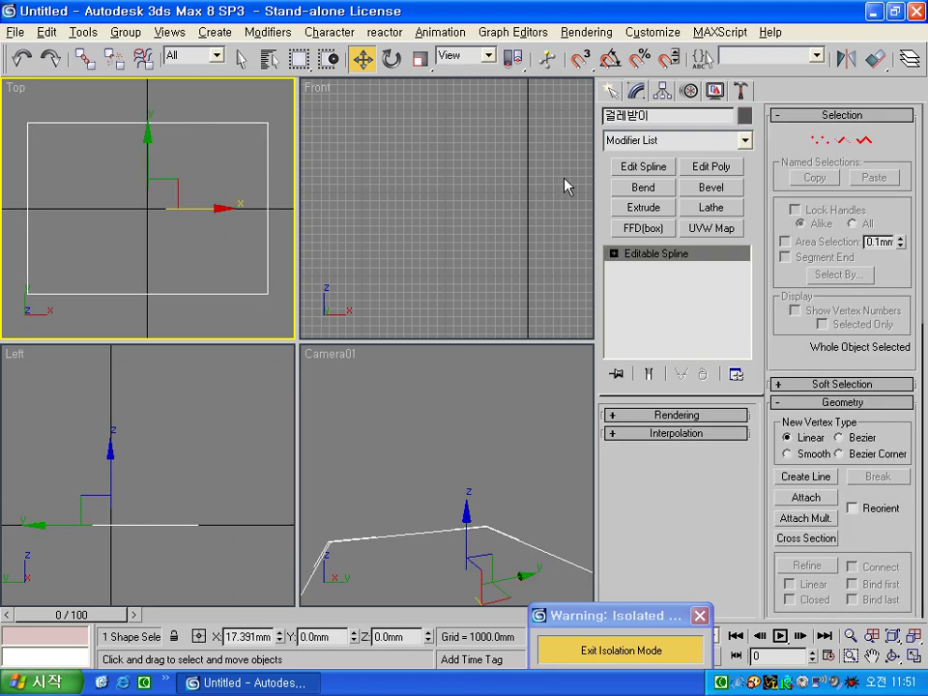
# Add Edit Spline to 걸레받이 and outline its rectangular spline by 30
pyautogui.click(656, 166)
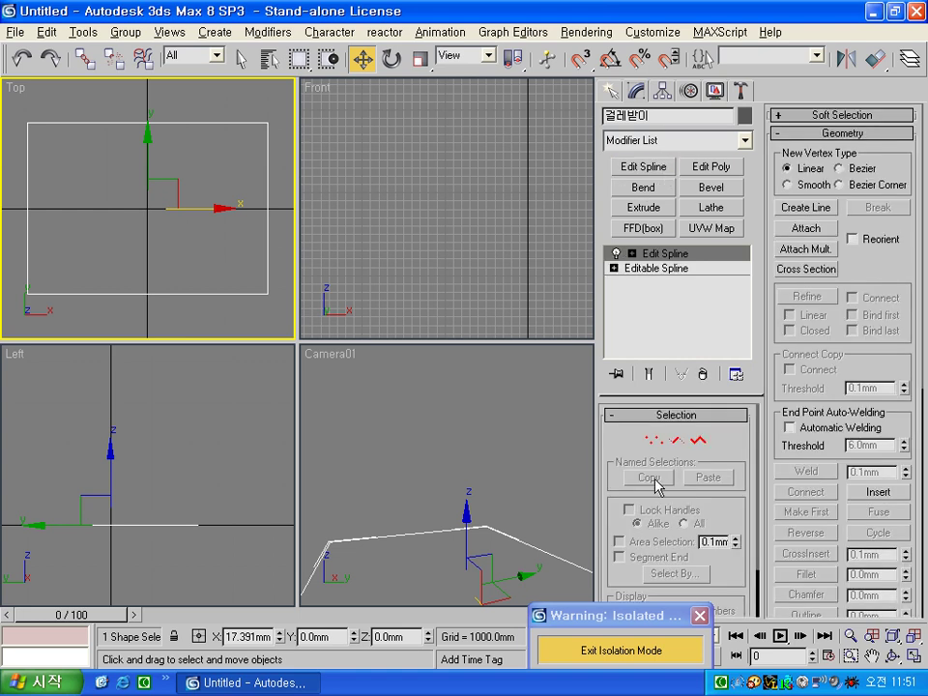
pyautogui.click(698, 440)
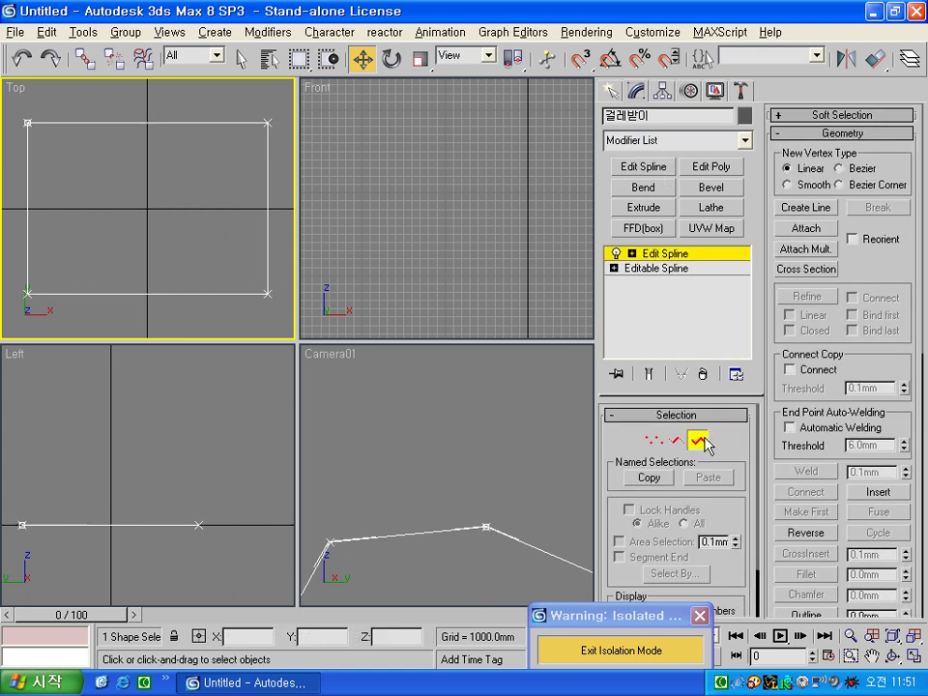
pyautogui.click(268, 231)
pyautogui.moveTo(860, 371); pyautogui.dragTo(860, 191)
pyautogui.moveTo(890, 438); pyautogui.dragTo(818, 447)
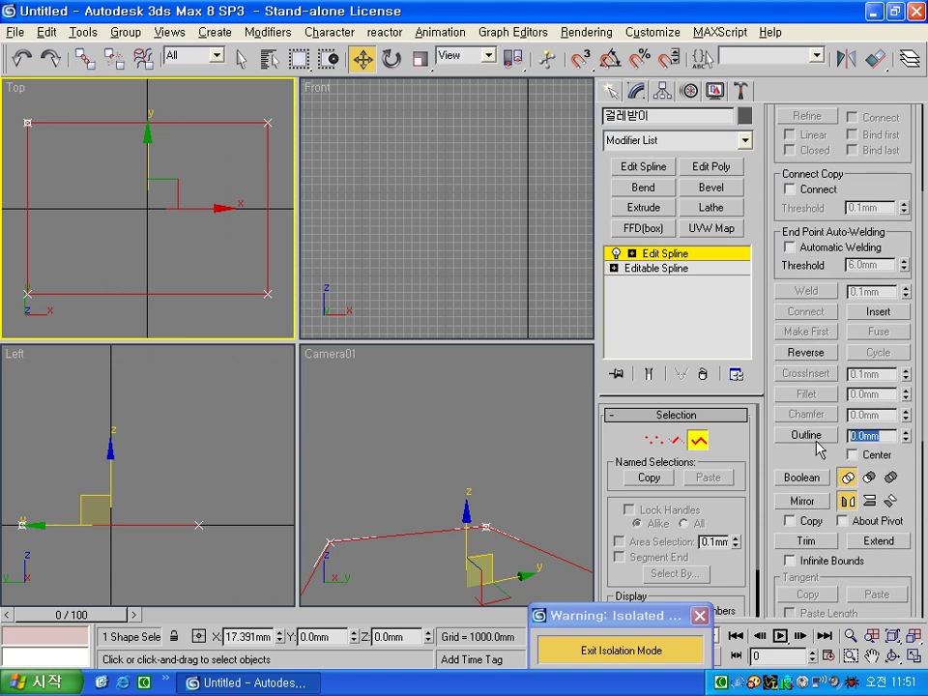
pyautogui.write('3')
pyautogui.press('Return')
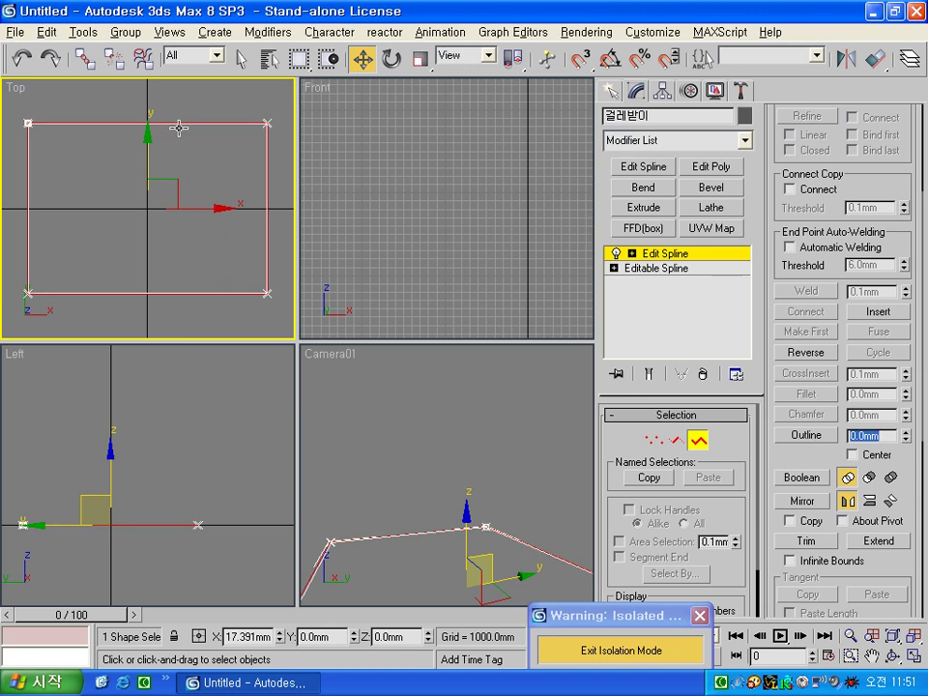
pyautogui.click(713, 254)
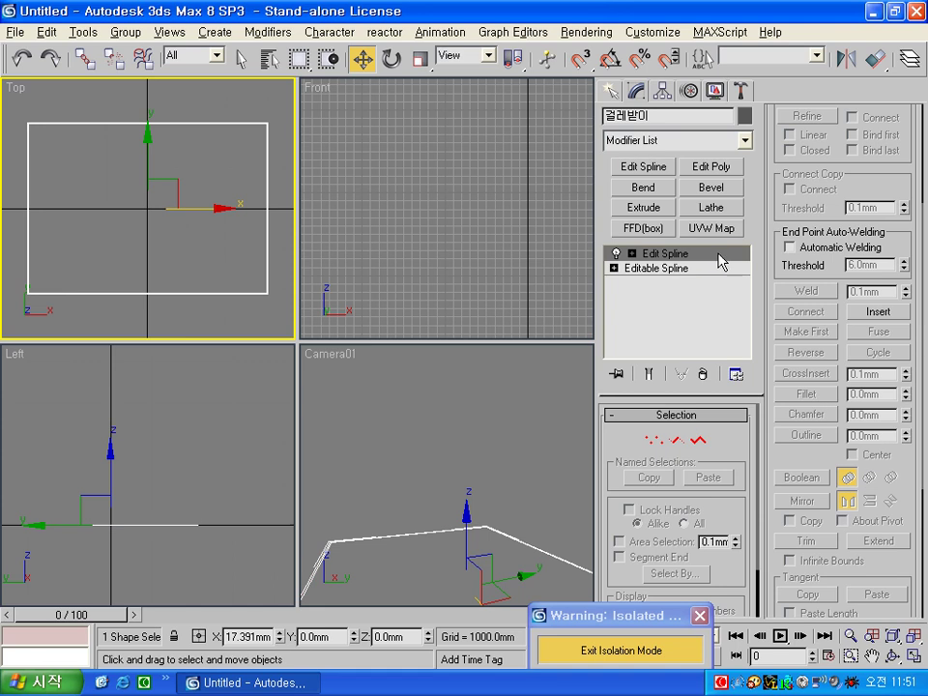
pyautogui.click(661, 209)
# Set the 걸레받이 Extrude amount to 100, deselect, and exit isolation to reveal the full room
pyautogui.doubleClick(694, 437)
pyautogui.write('100')
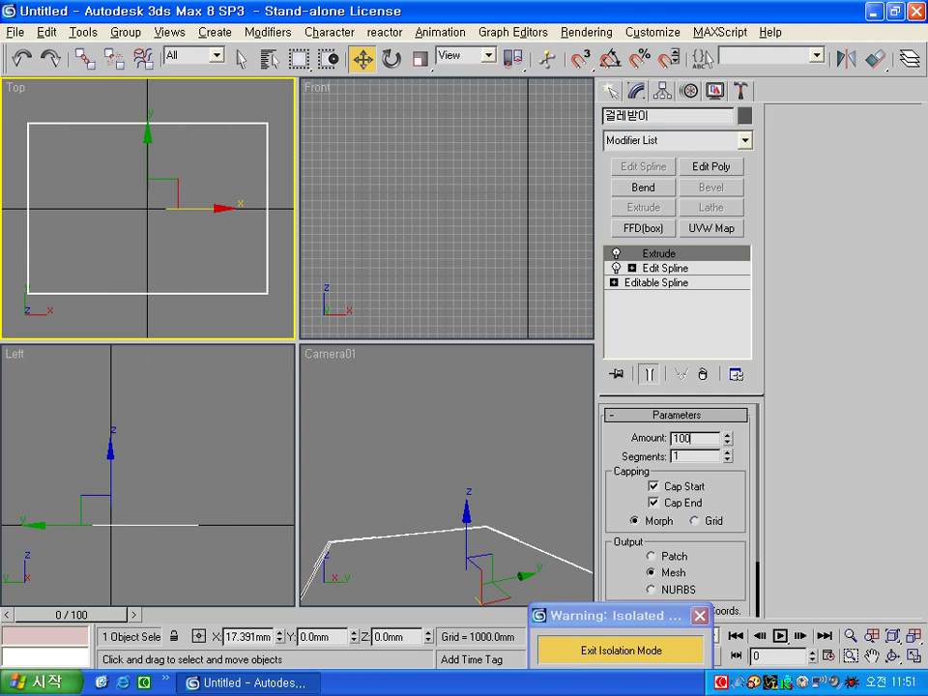
pyautogui.press('Return')
pyautogui.click(526, 489)
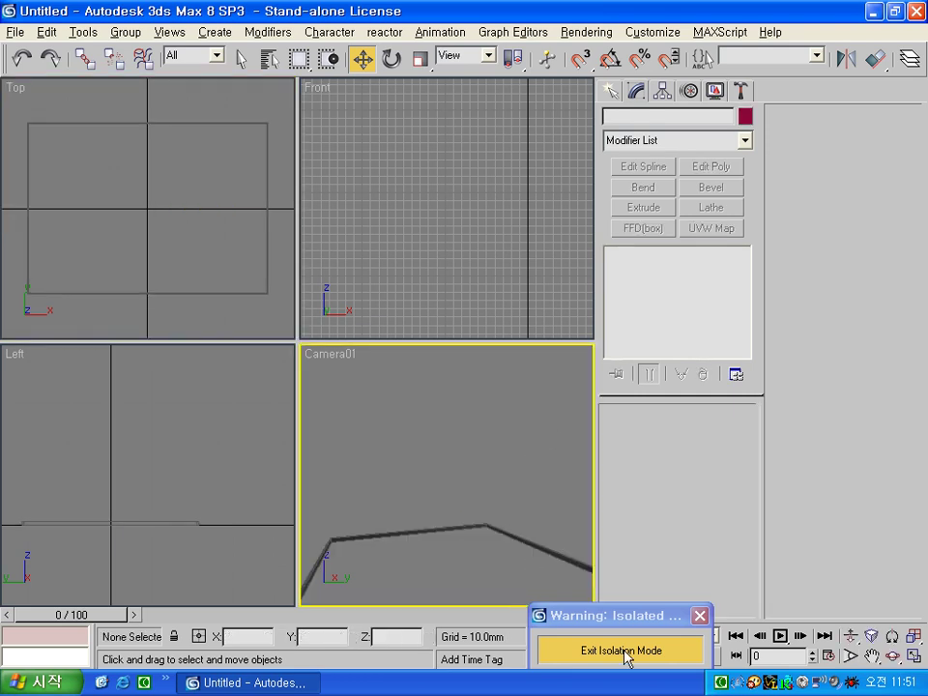
pyautogui.click(628, 656)
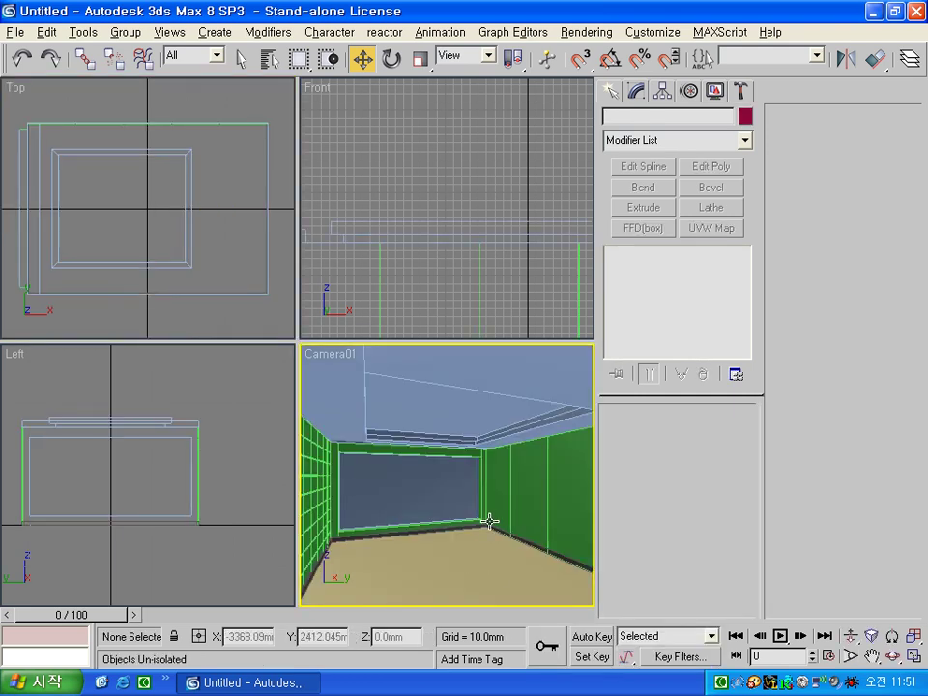